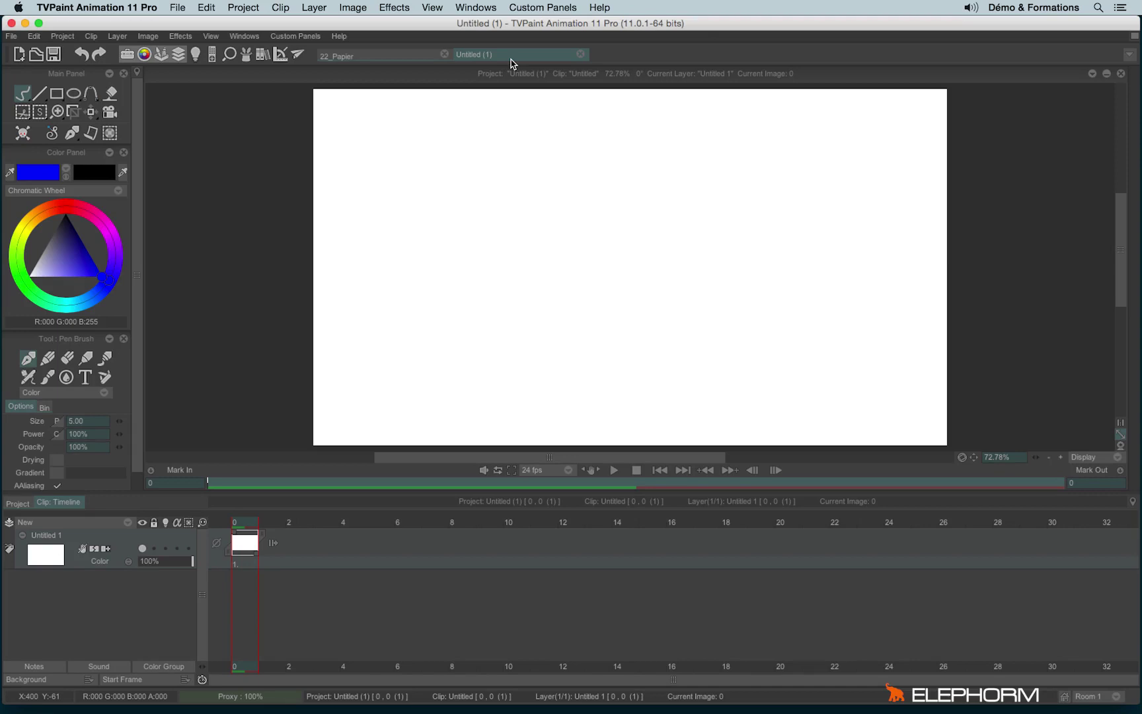
Undock the Main Panel from the left dock so it floats.
drag(58, 80, 207, 91)
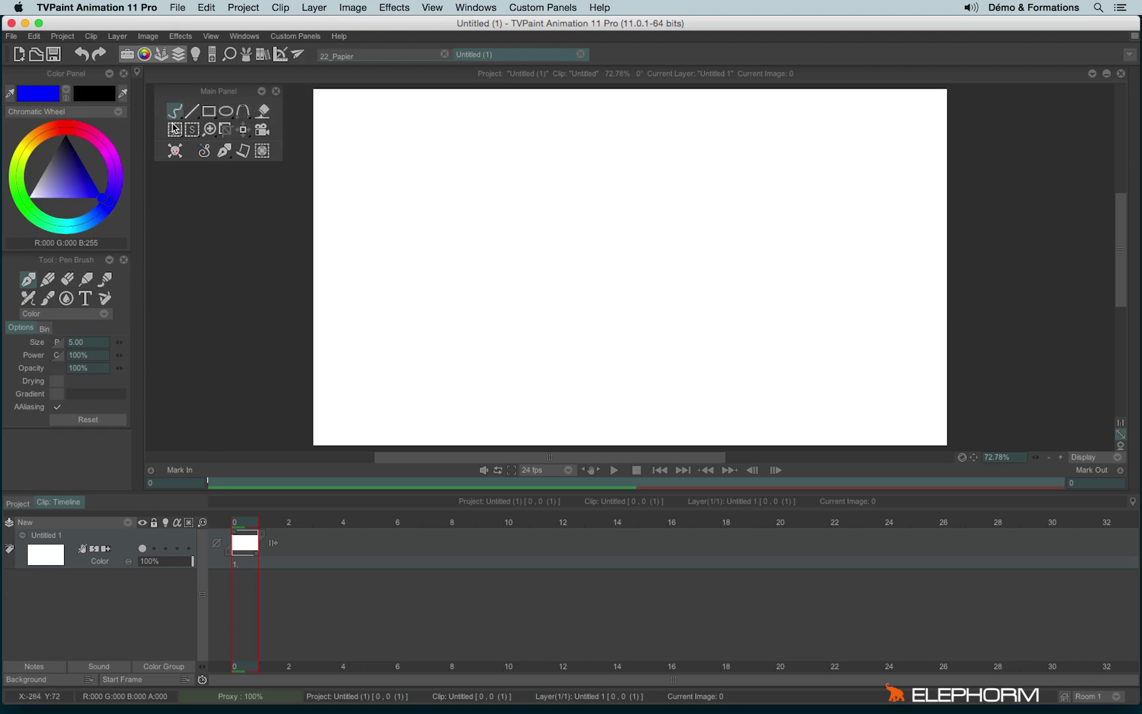
Draw a wavy S-shaped blue freehand stroke down the left of the canvas.
mouse_move(422, 137)
mouse_down()
mouse_move(406, 277)
mouse_move(485, 410)
mouse_up()
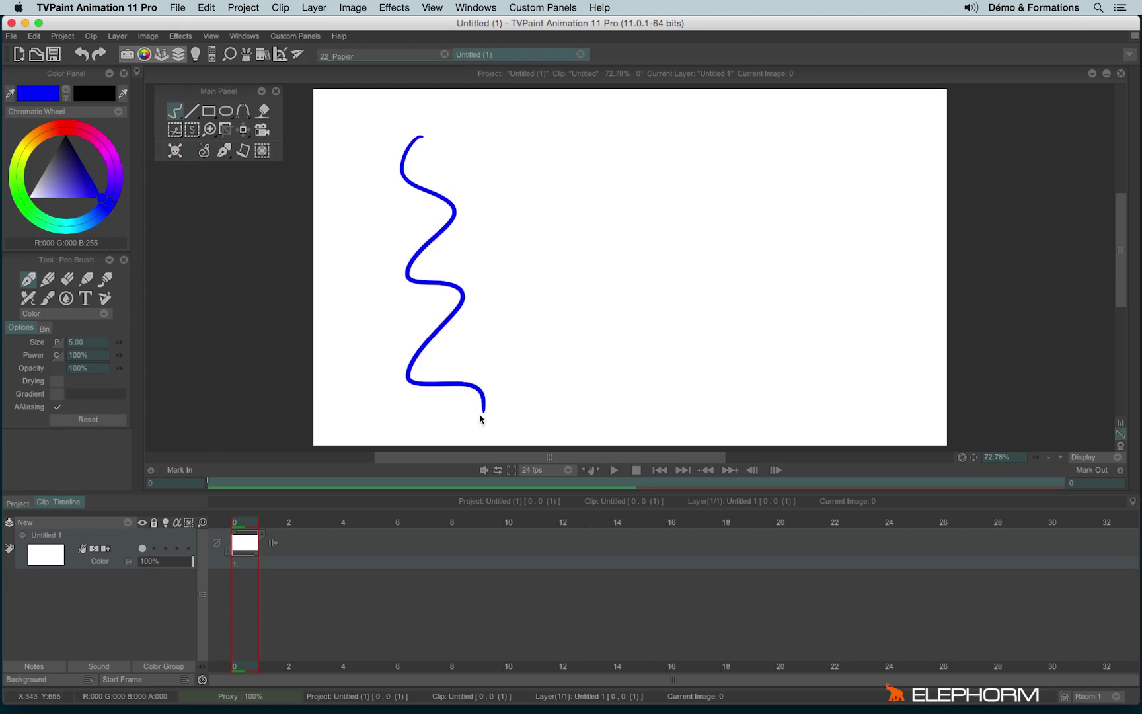
Place five single dots in One Point Dot mode, then draw a long dotted stroke in Dot mode.
right_click(173, 111)
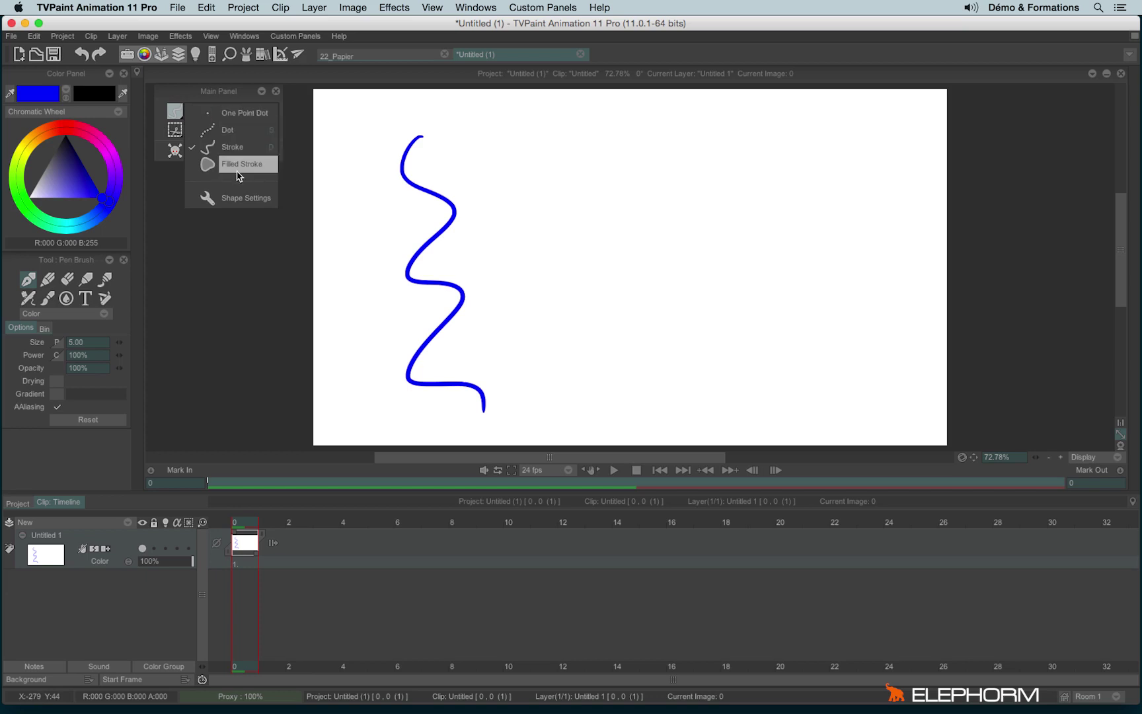
click(248, 115)
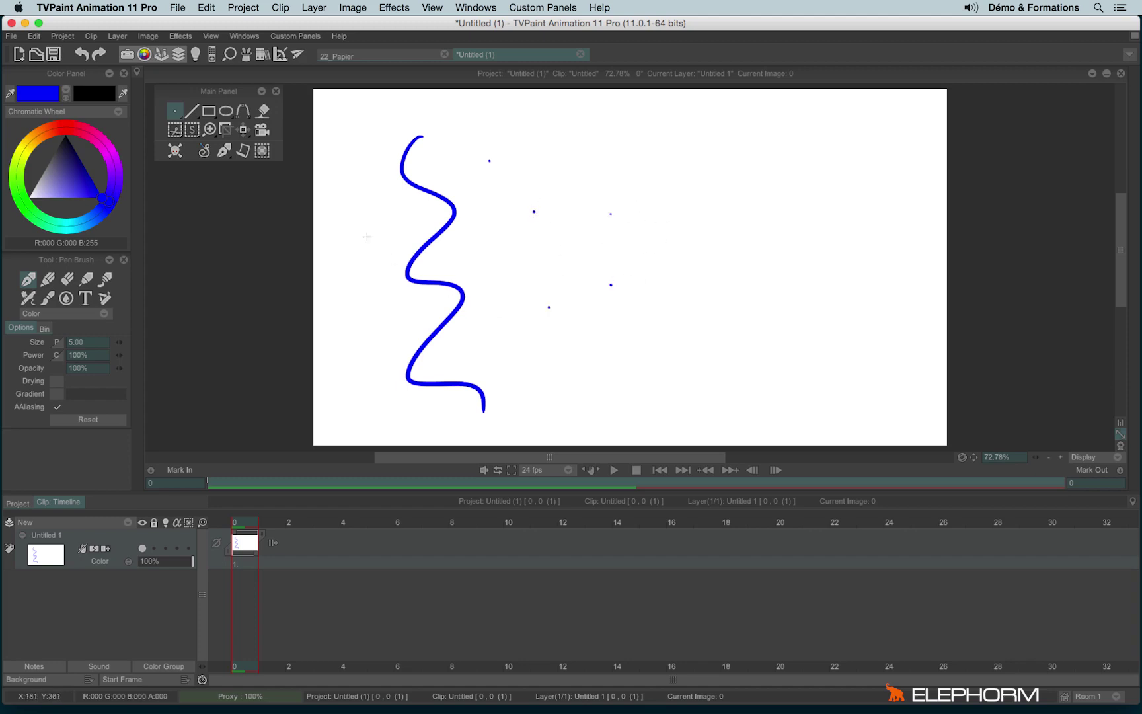
right_click(174, 111)
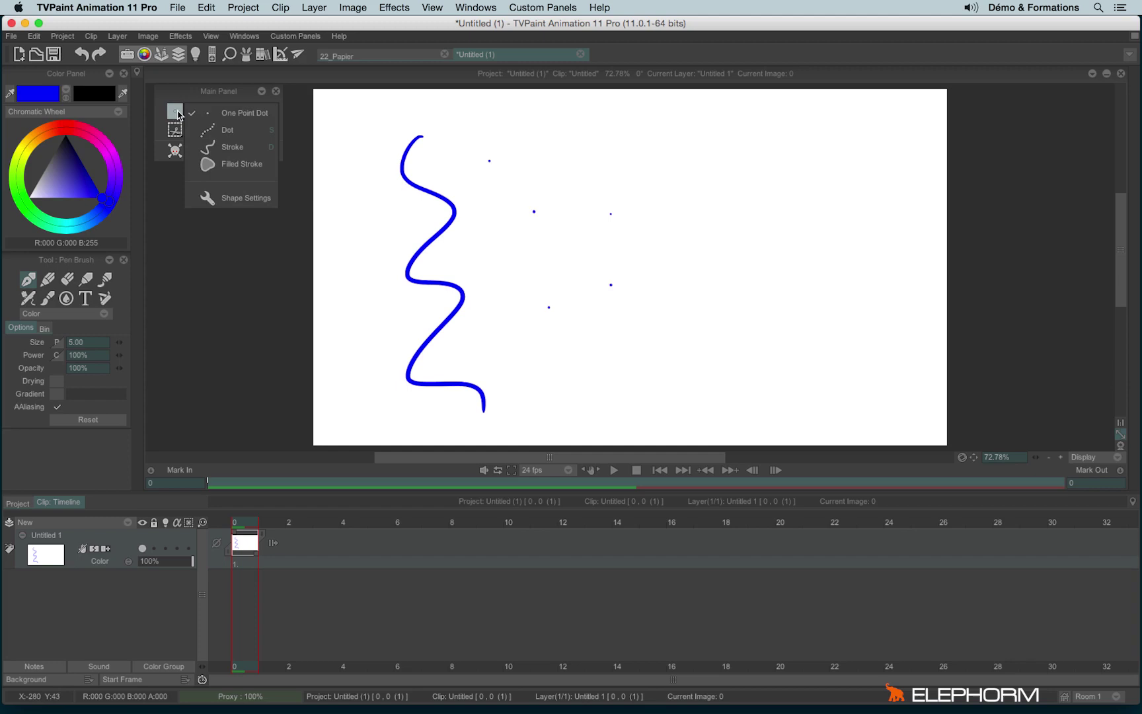
click(225, 130)
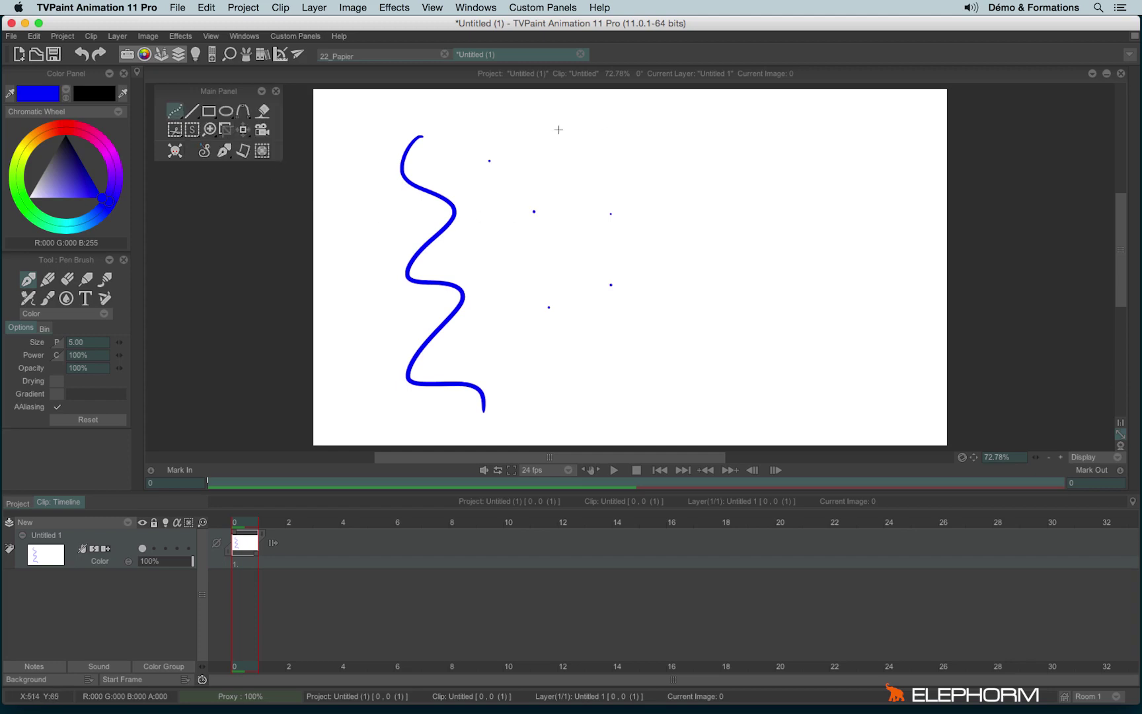
mouse_move(563, 135)
mouse_down()
mouse_move(603, 168)
mouse_move(730, 202)
mouse_move(808, 284)
mouse_move(653, 307)
mouse_move(680, 375)
mouse_move(871, 357)
mouse_move(897, 196)
mouse_up()
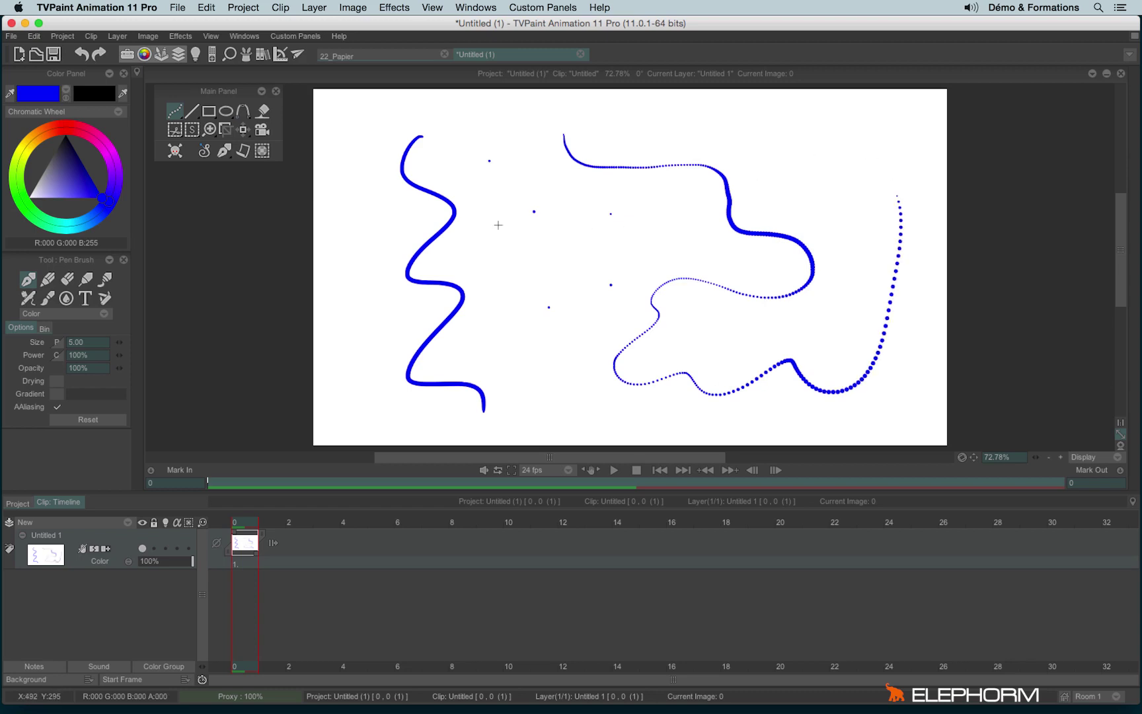
click(174, 110)
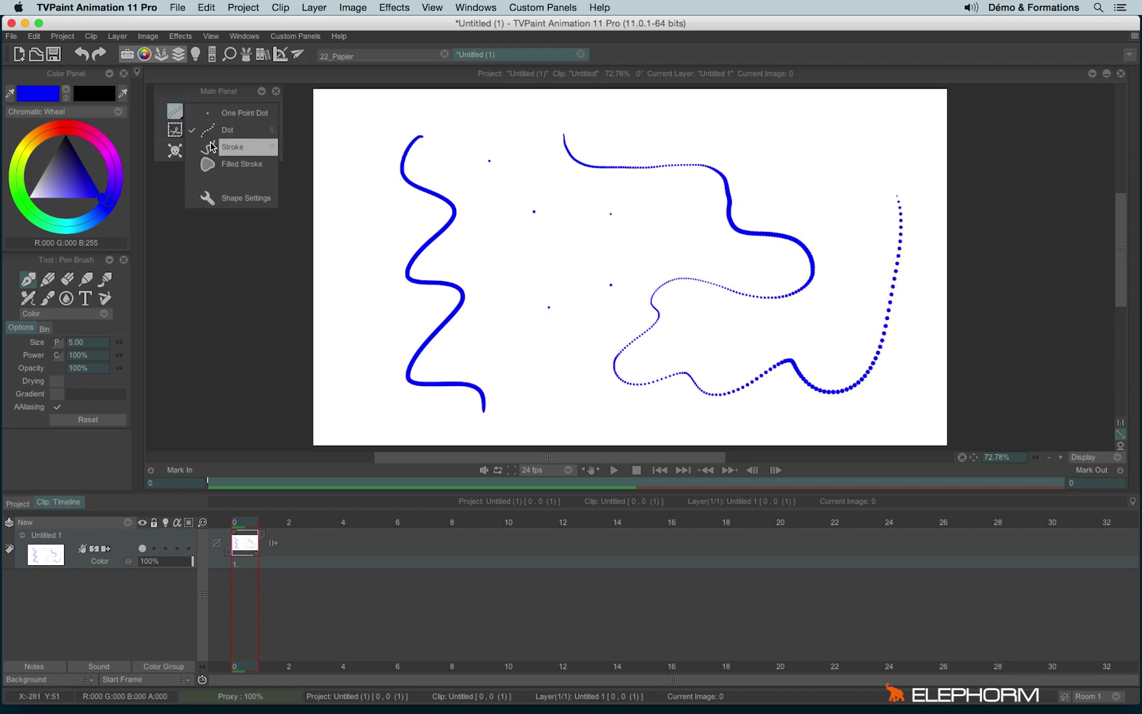
Draw a large solid blue freeform shape across the centre using Filled Stroke mode.
click(257, 165)
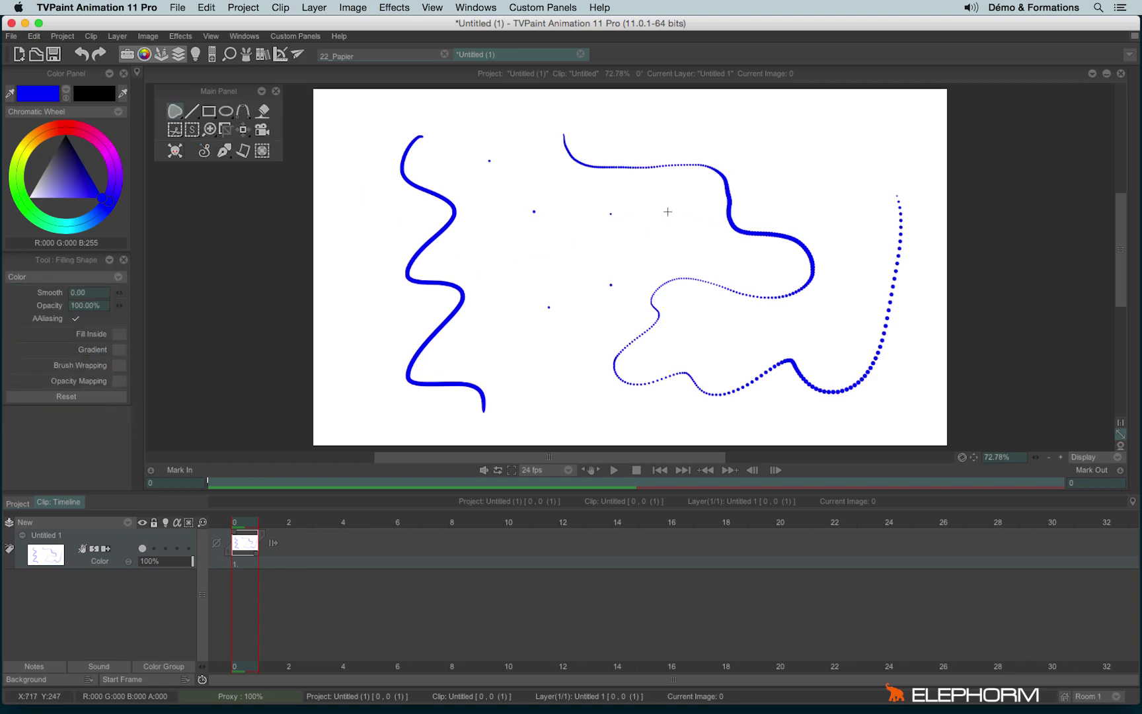
mouse_move(645, 183)
mouse_down()
mouse_move(562, 129)
mouse_move(497, 158)
mouse_move(477, 390)
mouse_move(600, 392)
mouse_move(561, 295)
mouse_move(621, 309)
mouse_move(686, 357)
mouse_move(698, 307)
mouse_move(643, 268)
mouse_move(706, 232)
mouse_up()
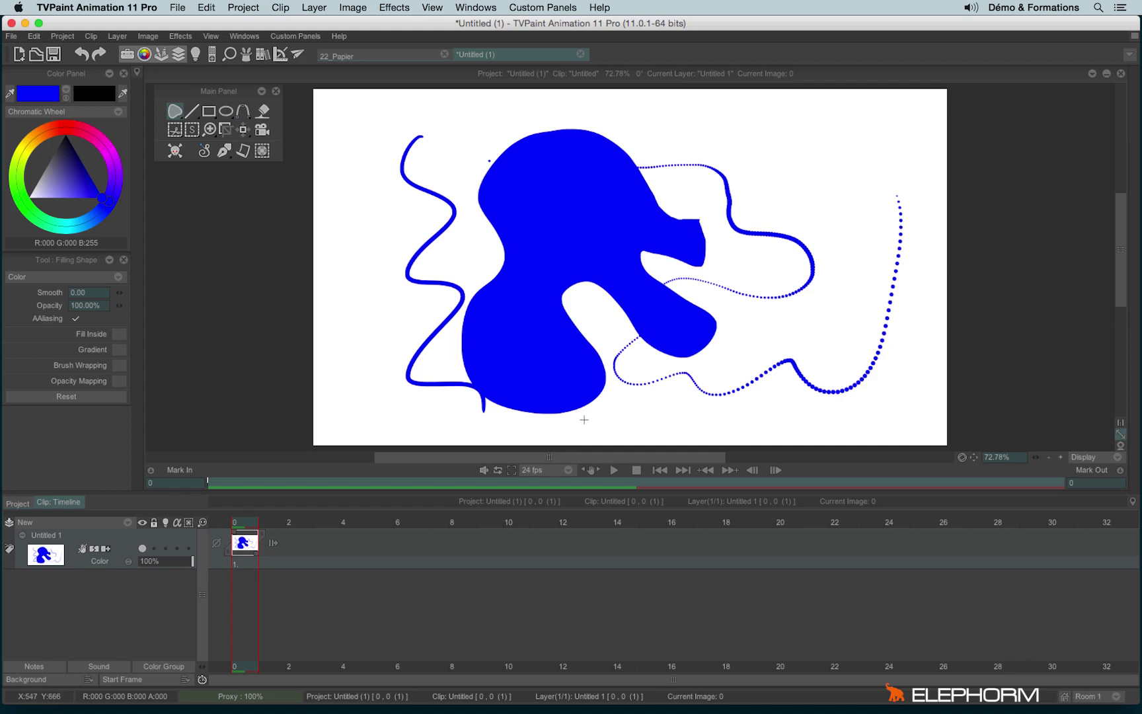
Clear the image and draw a straight diagonal blue line with the Line tool.
key(BackSpace)
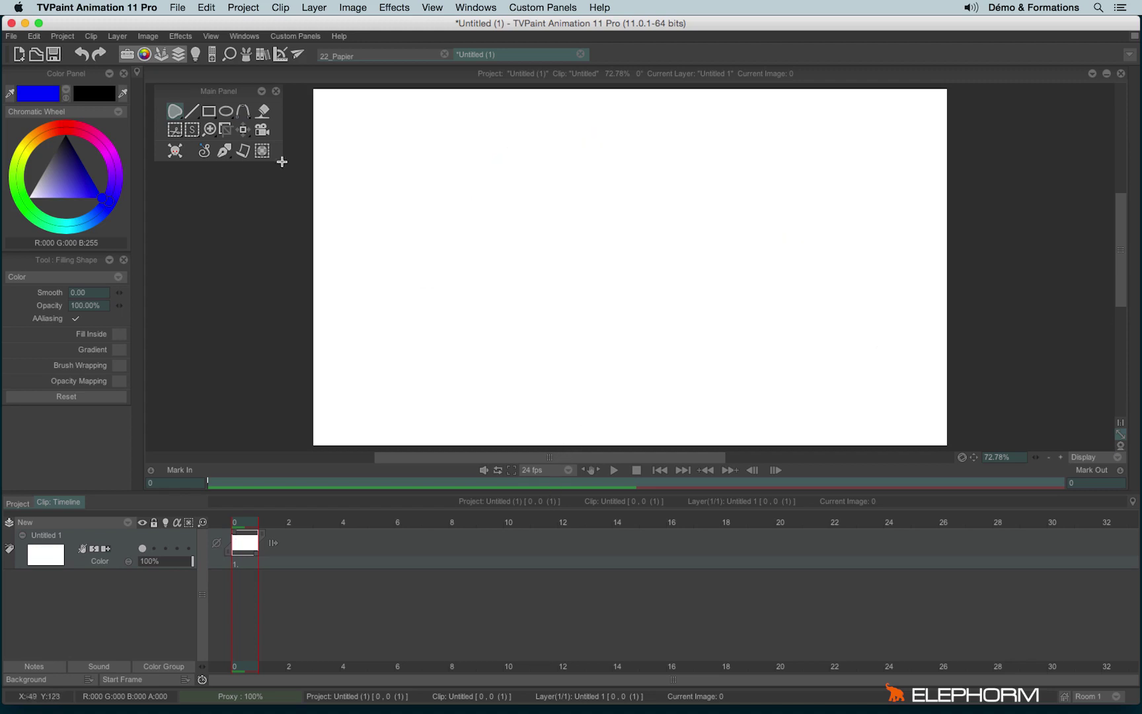
click(192, 111)
mouse_move(367, 318)
mouse_down()
mouse_move(484, 242)
mouse_move(747, 125)
mouse_up()
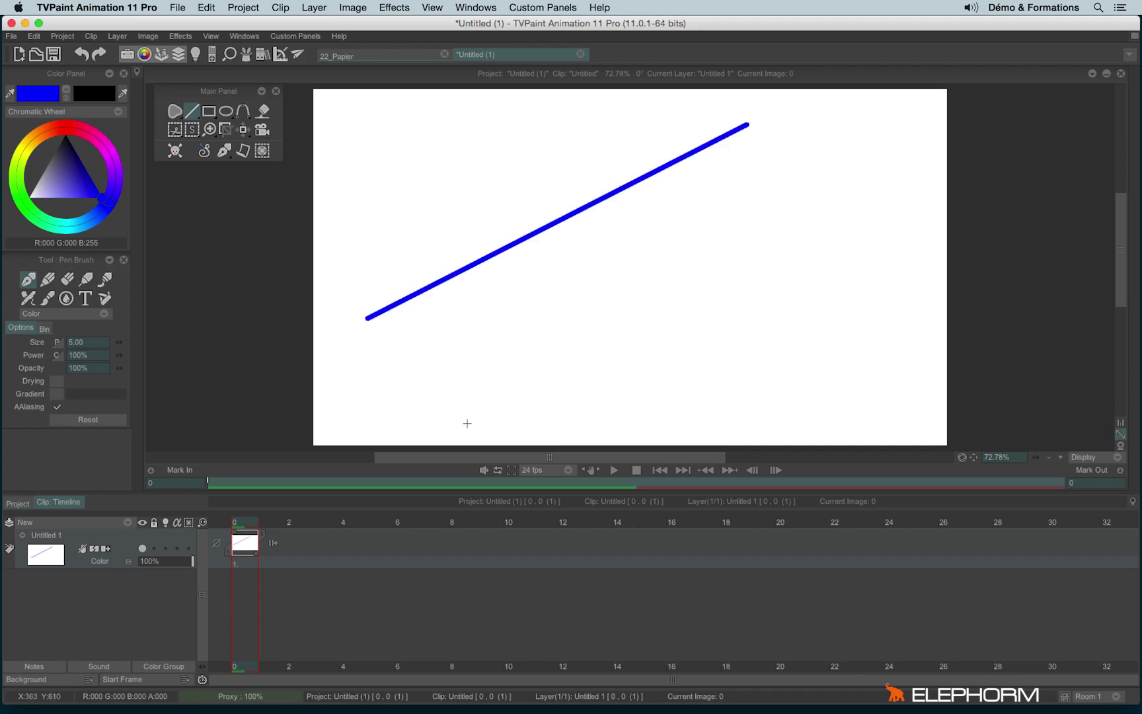
Draw a jagged solid blue polygon below the line in Filled Line mode, closing on the start point.
click(188, 119)
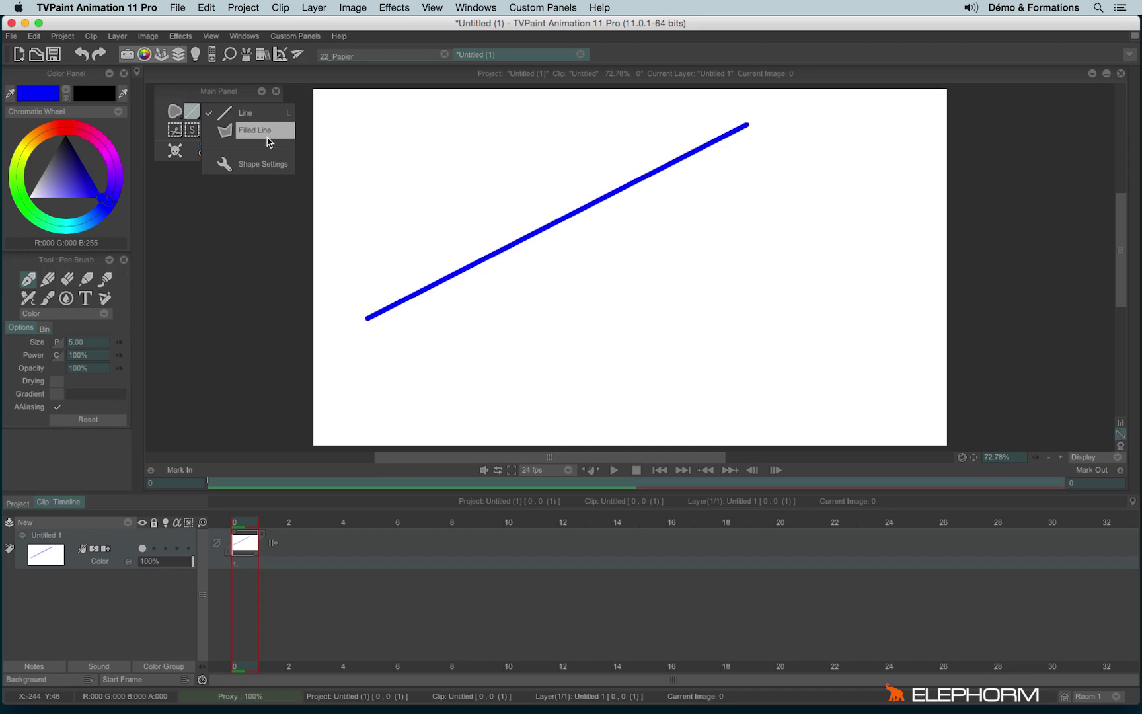
click(269, 137)
mouse_move(574, 247)
mouse_down()
mouse_move(581, 374)
mouse_move(599, 415)
mouse_up()
click(599, 415)
click(706, 352)
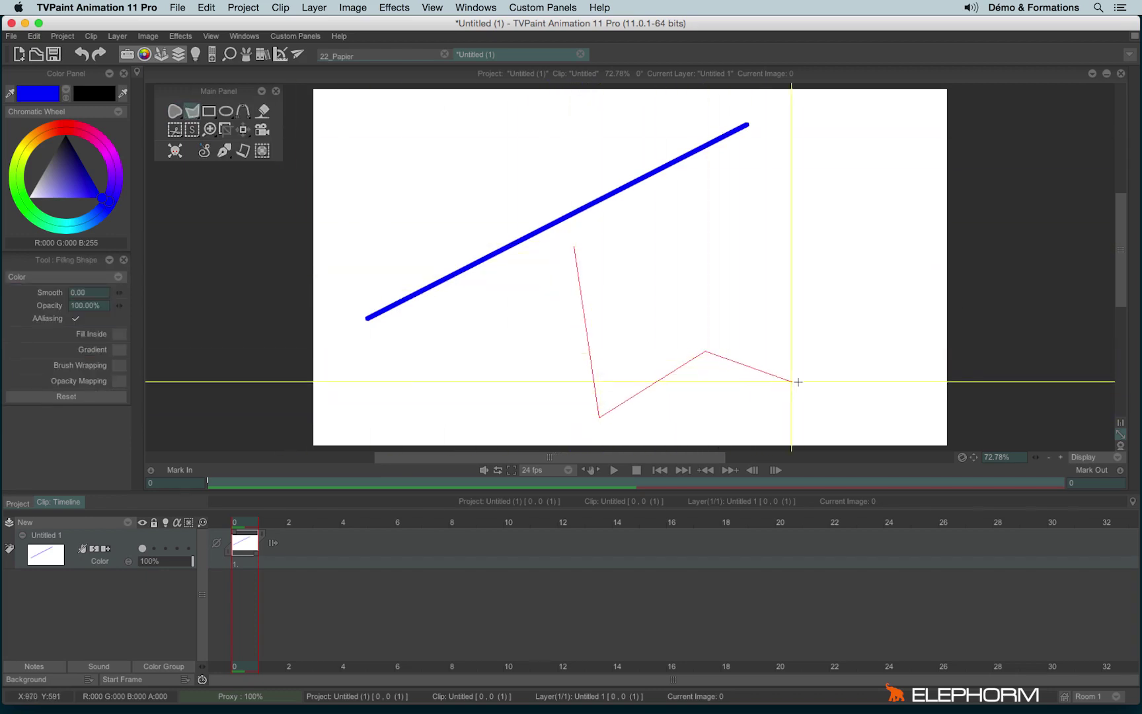
click(814, 399)
click(805, 282)
click(697, 299)
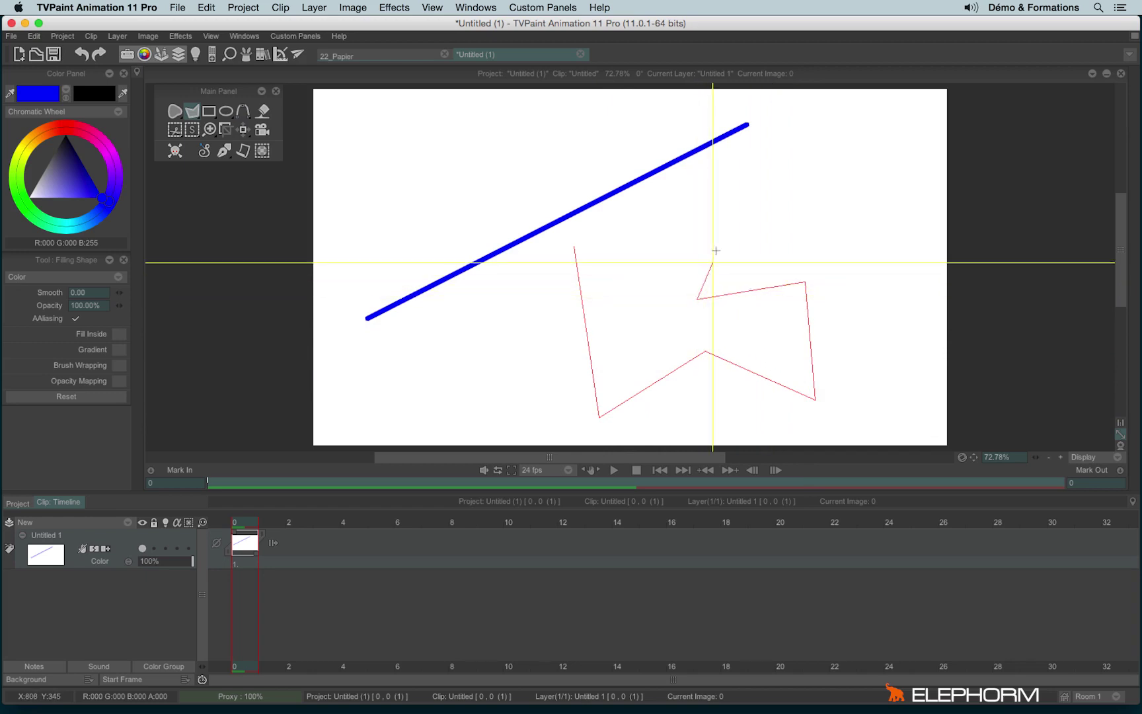
click(730, 191)
click(654, 266)
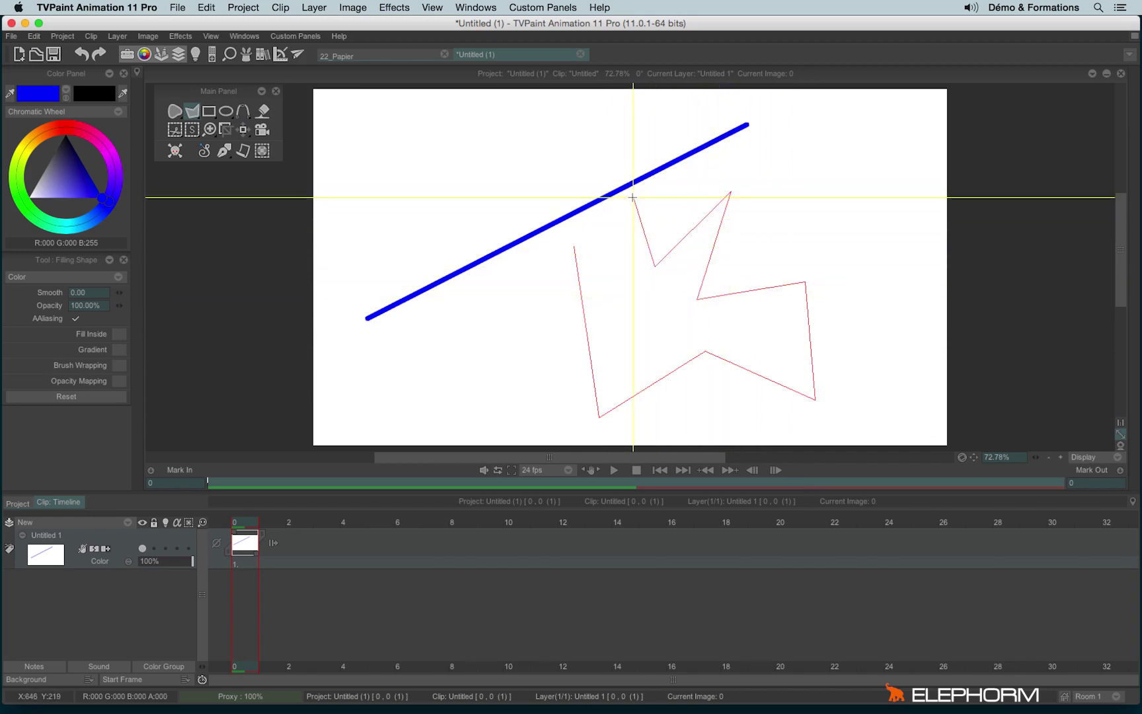
click(633, 197)
click(622, 310)
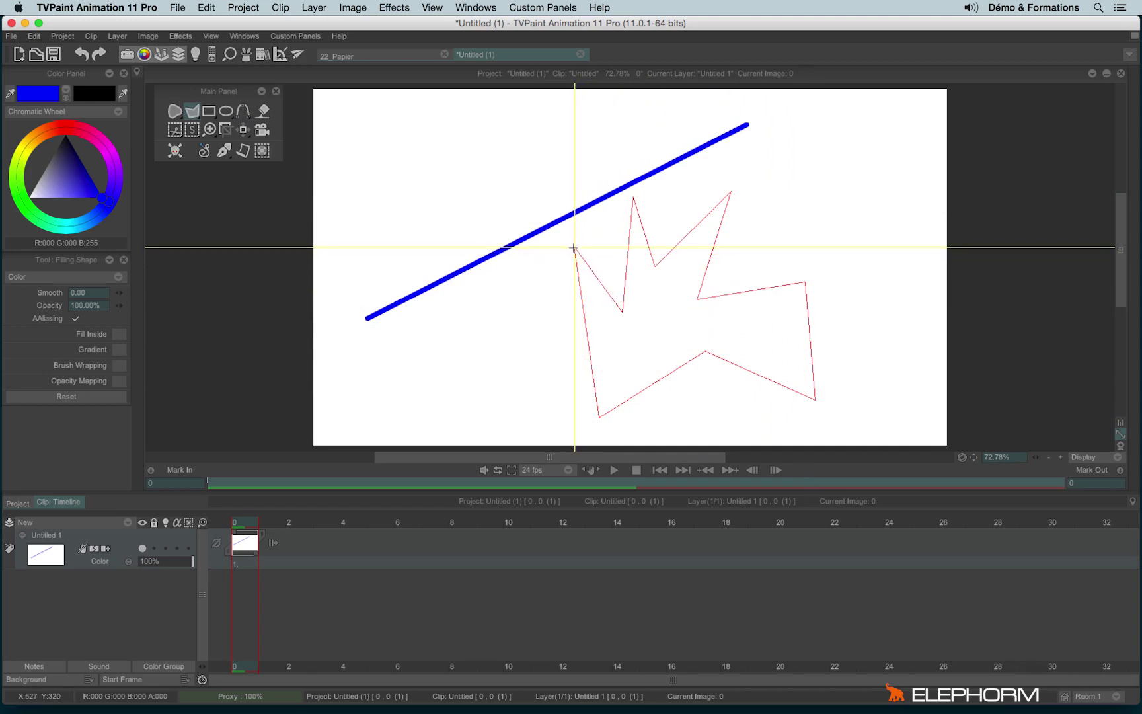
click(573, 248)
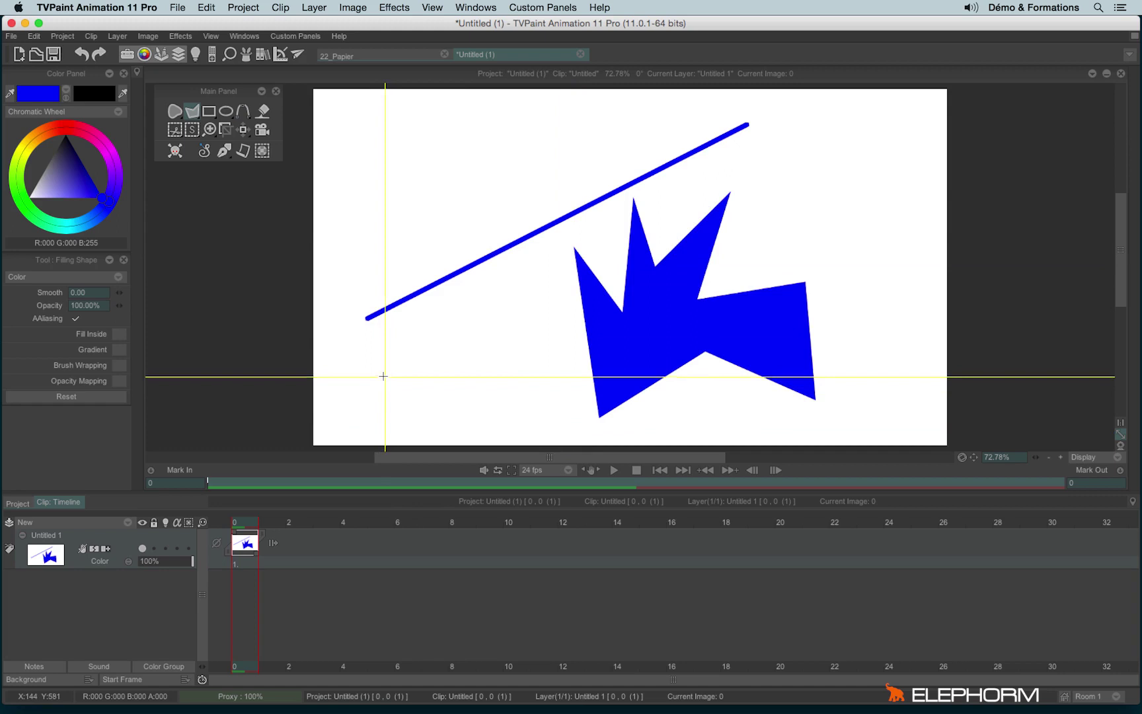
Clear the canvas, draw a blue rectangle outline, then a solid Filled Rectangle inside it.
key(BackSpace)
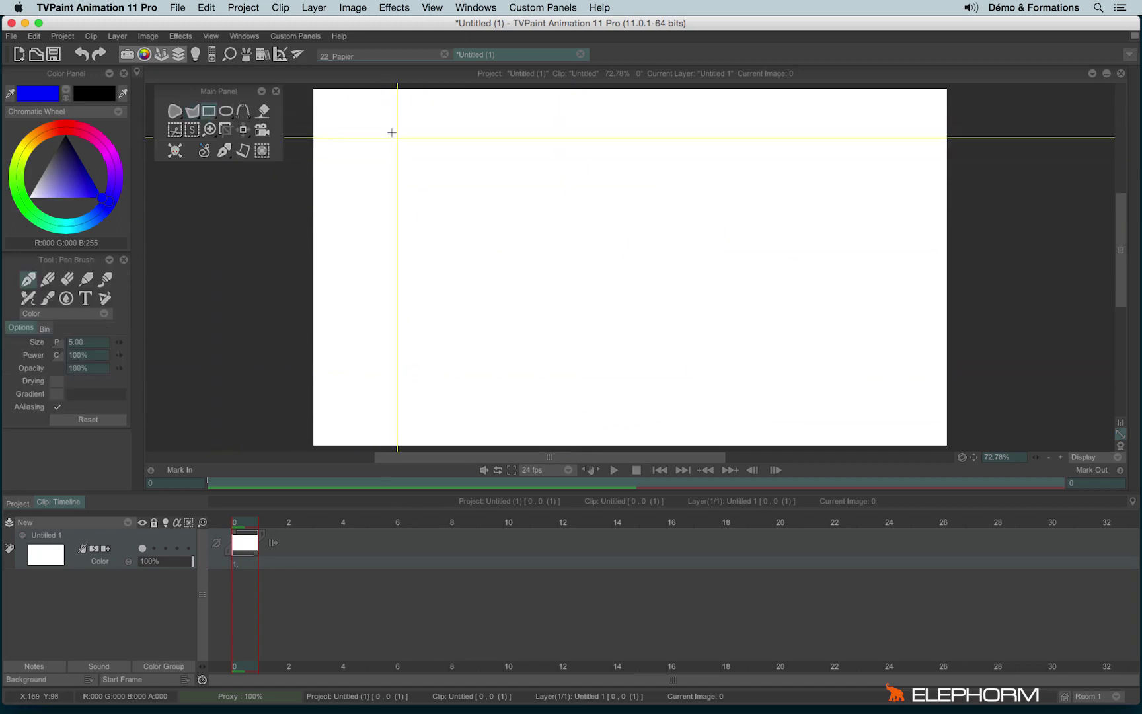
drag(392, 128, 790, 382)
drag(198, 113, 268, 133)
drag(433, 163, 747, 349)
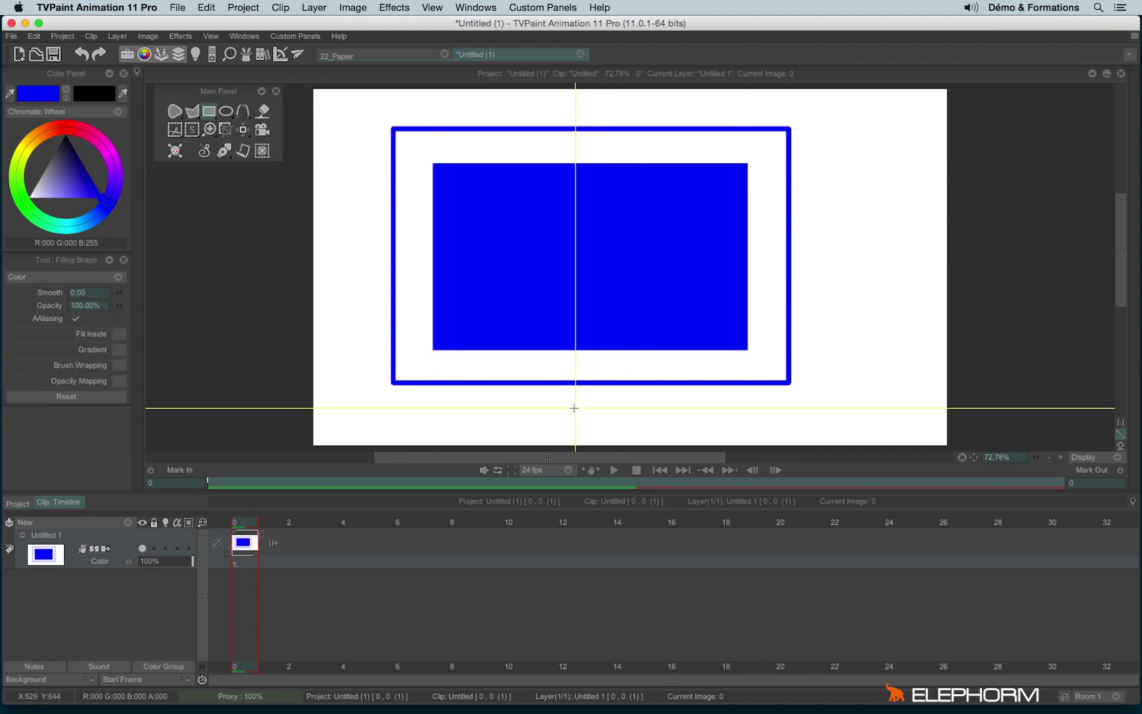
Clear the canvas and draw a blue ellipse outline at the upper left.
key(BackSpace)
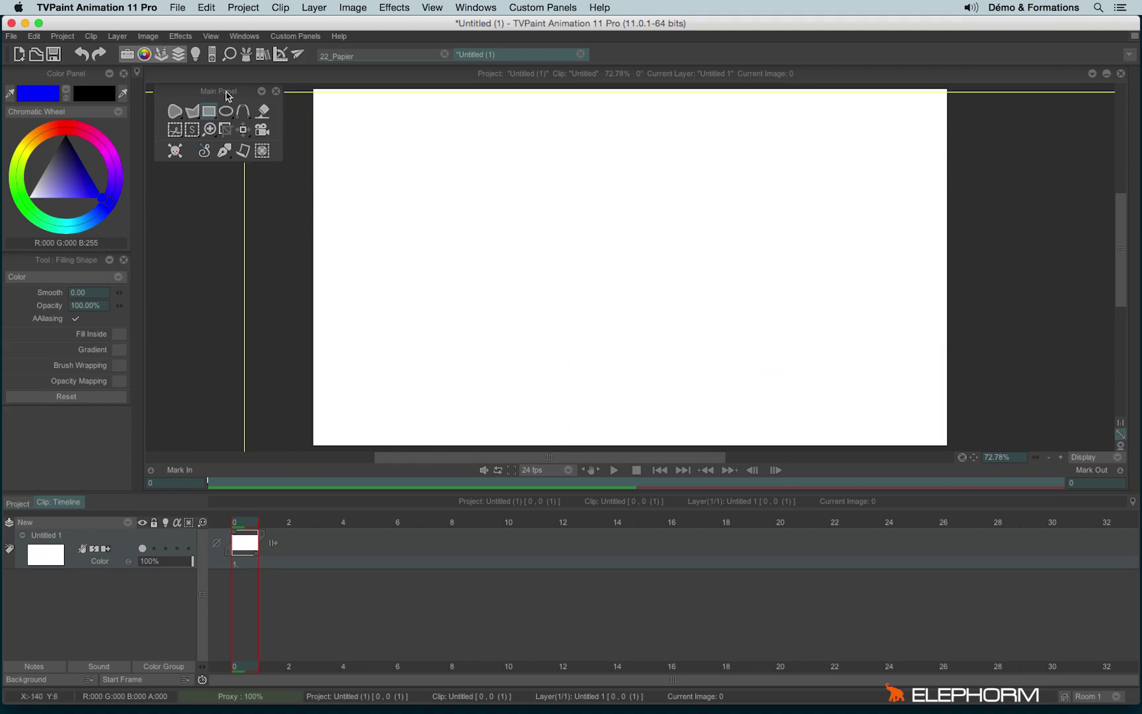
click(225, 111)
mouse_move(469, 190)
mouse_down()
mouse_move(682, 253)
mouse_move(621, 272)
mouse_up()
Draw a blue circle outline on the right using 2 Pts Circle mode.
right_click(225, 113)
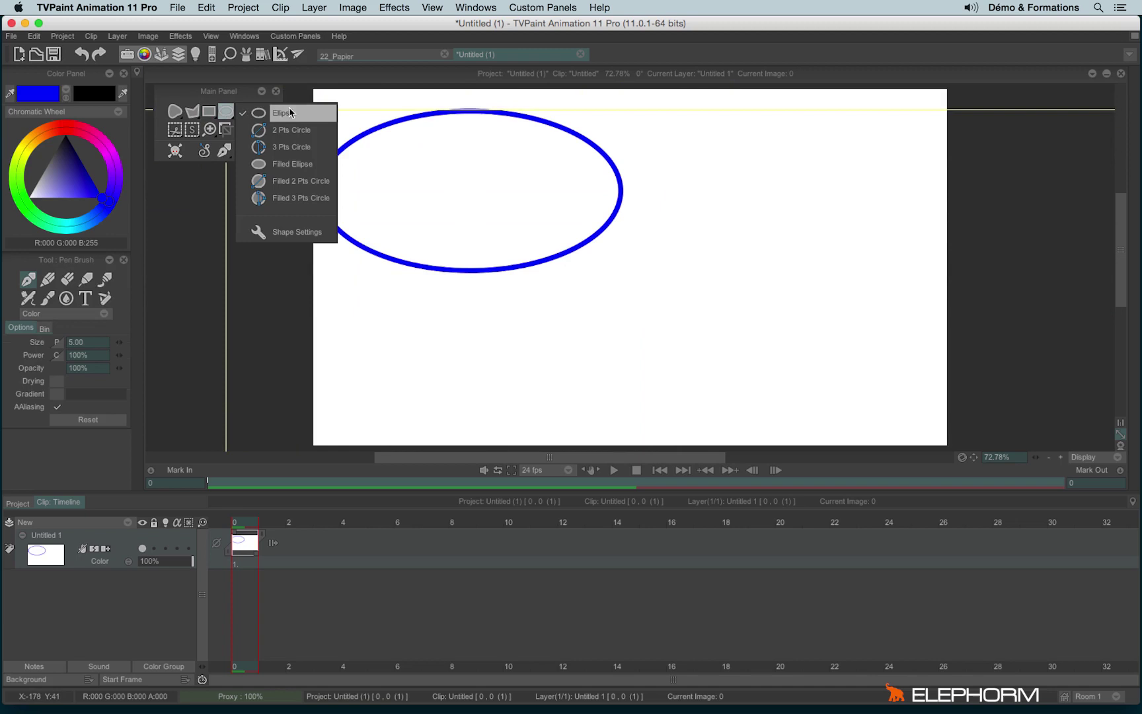
click(316, 139)
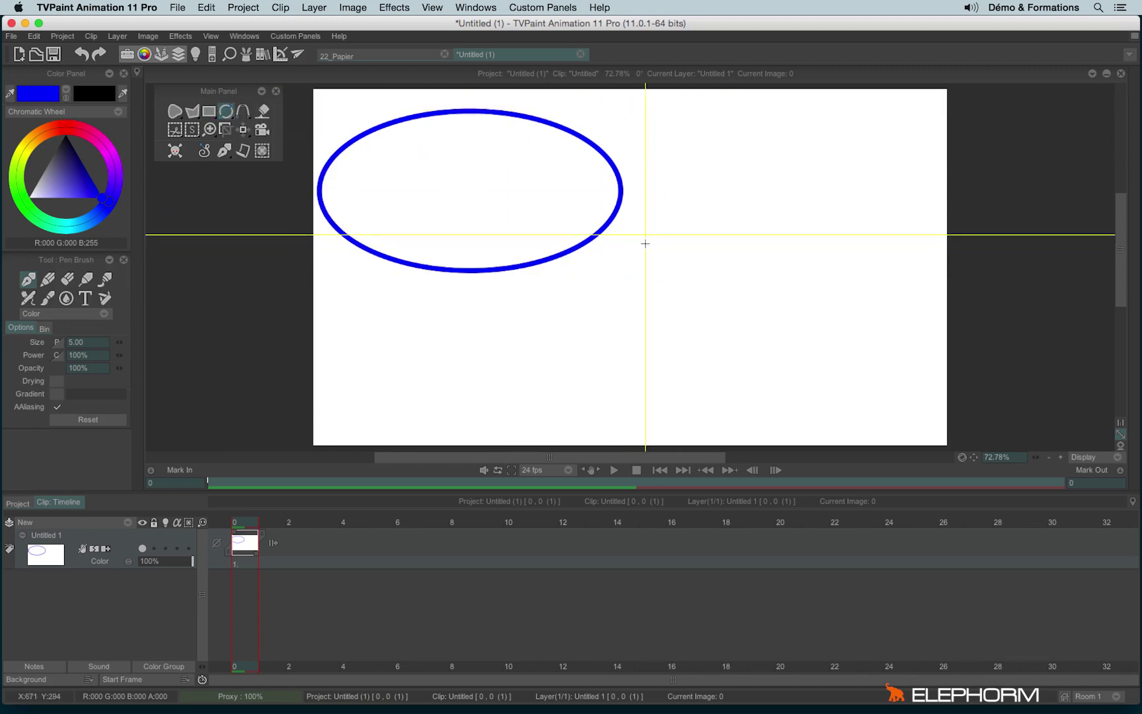
drag(663, 194, 828, 348)
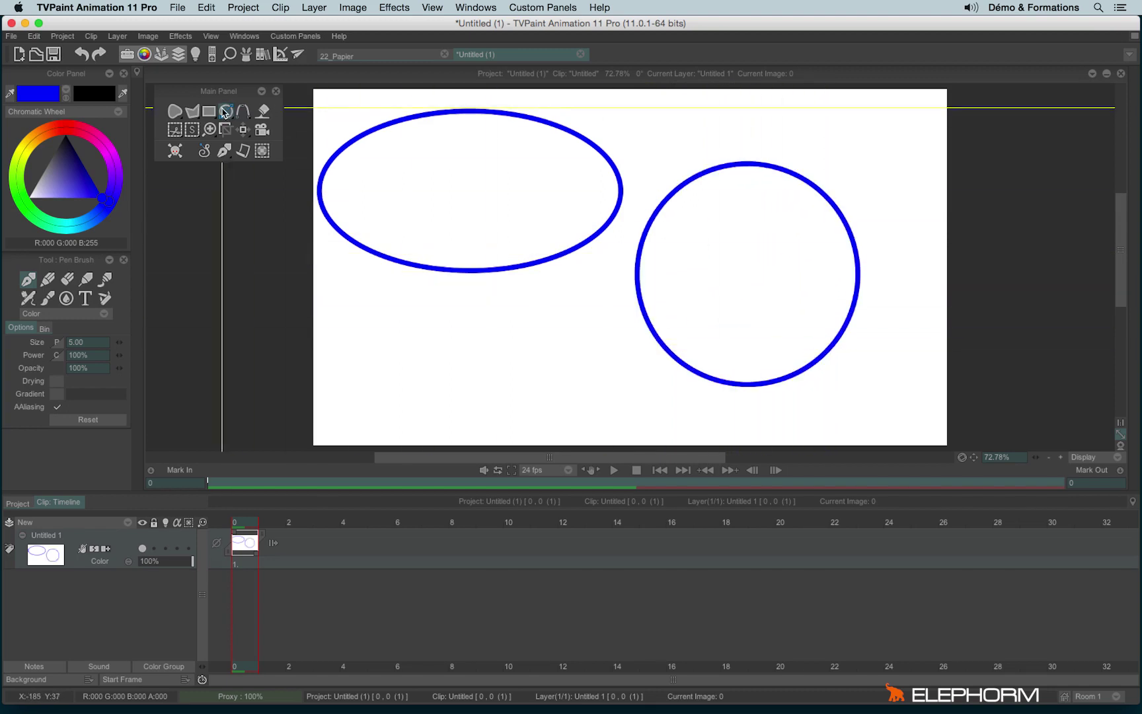
Start a circle lower on the canvas using 3 Pts Circle mode.
click(226, 110)
click(302, 152)
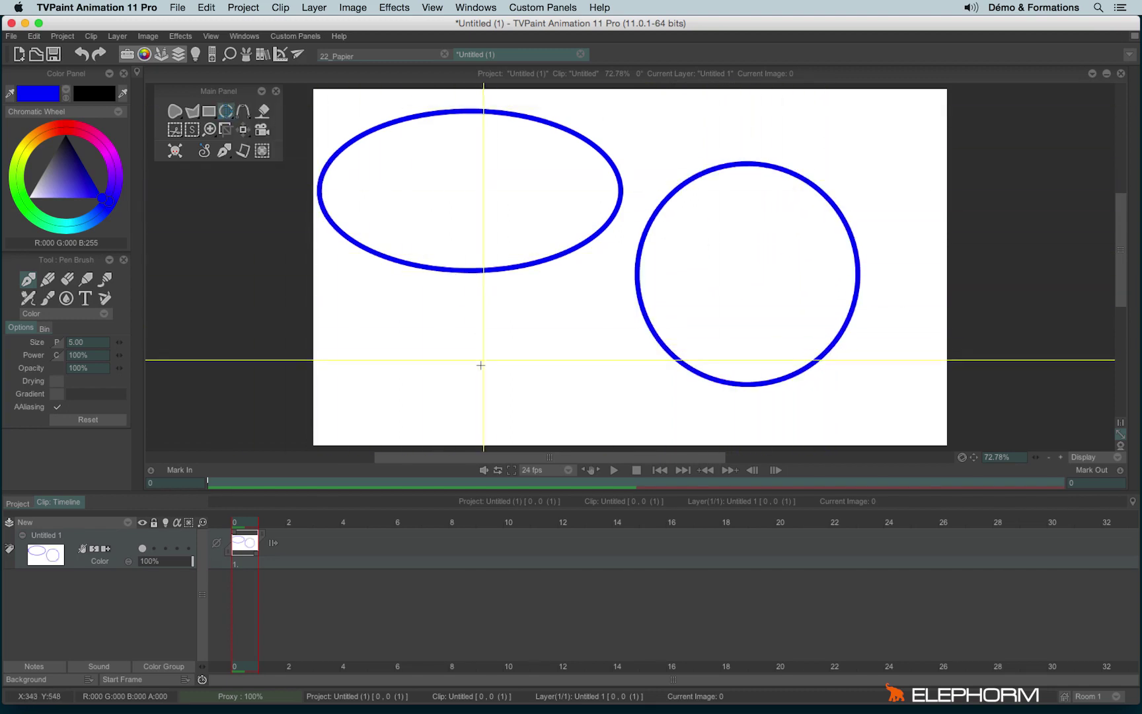
drag(454, 373, 415, 120)
Clear the canvas and draw a solid blue Filled Ellipse left of centre.
key(BackSpace)
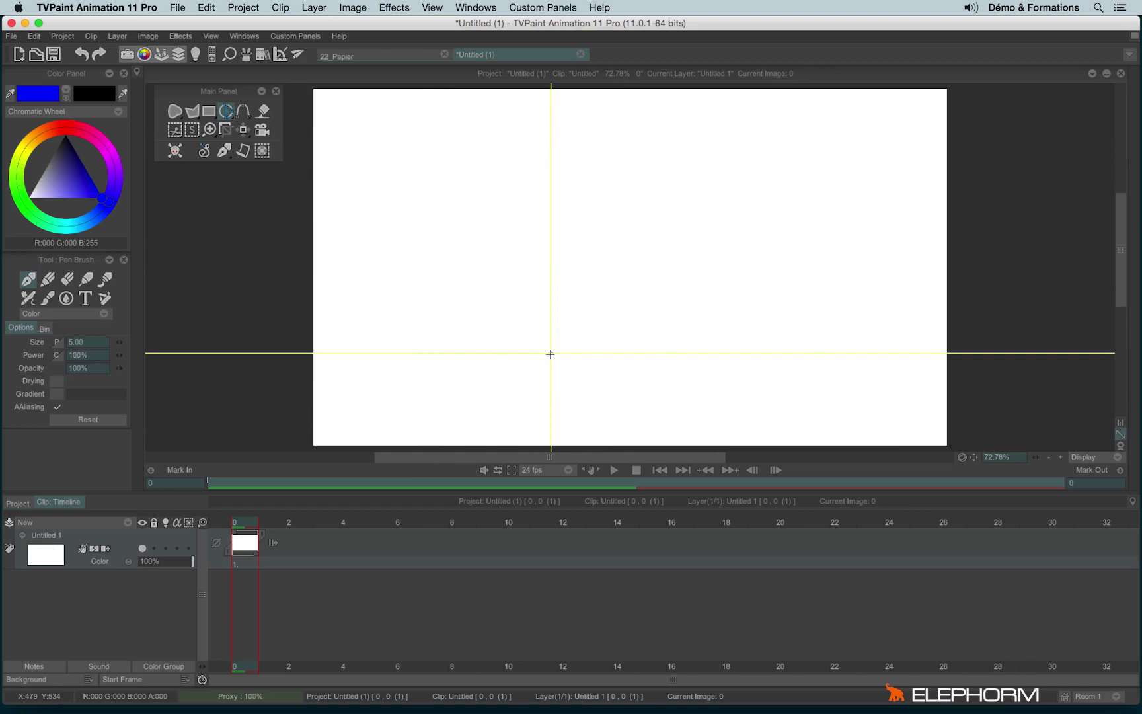
right_click(224, 114)
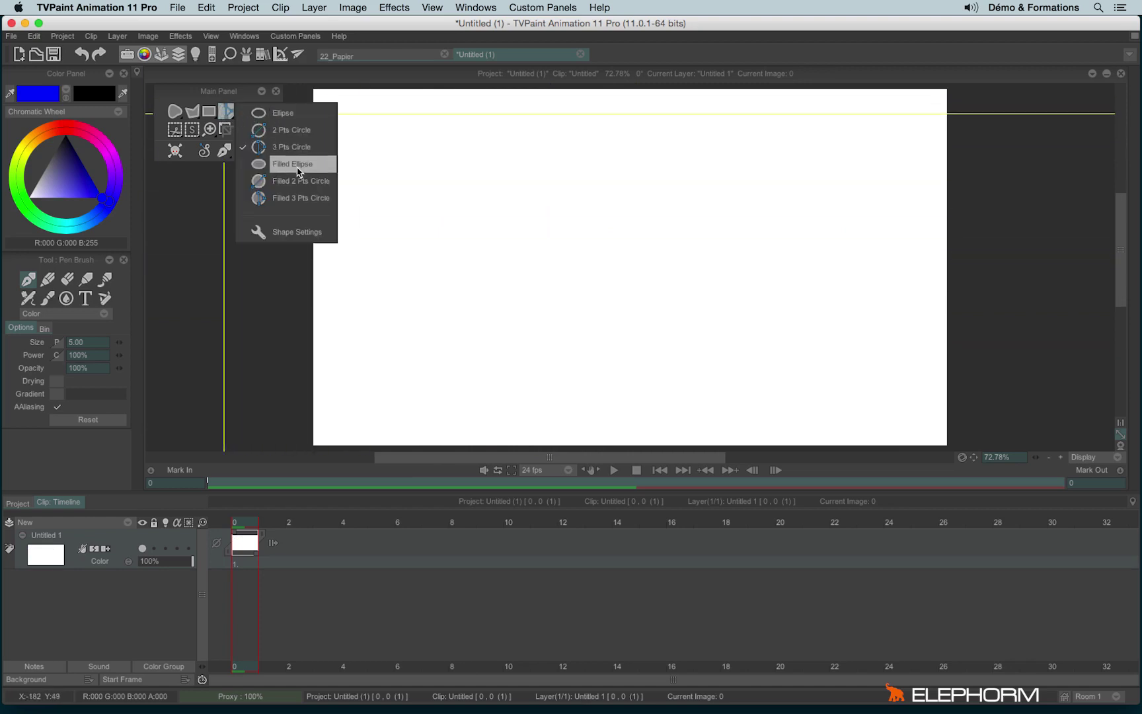
click(232, 294)
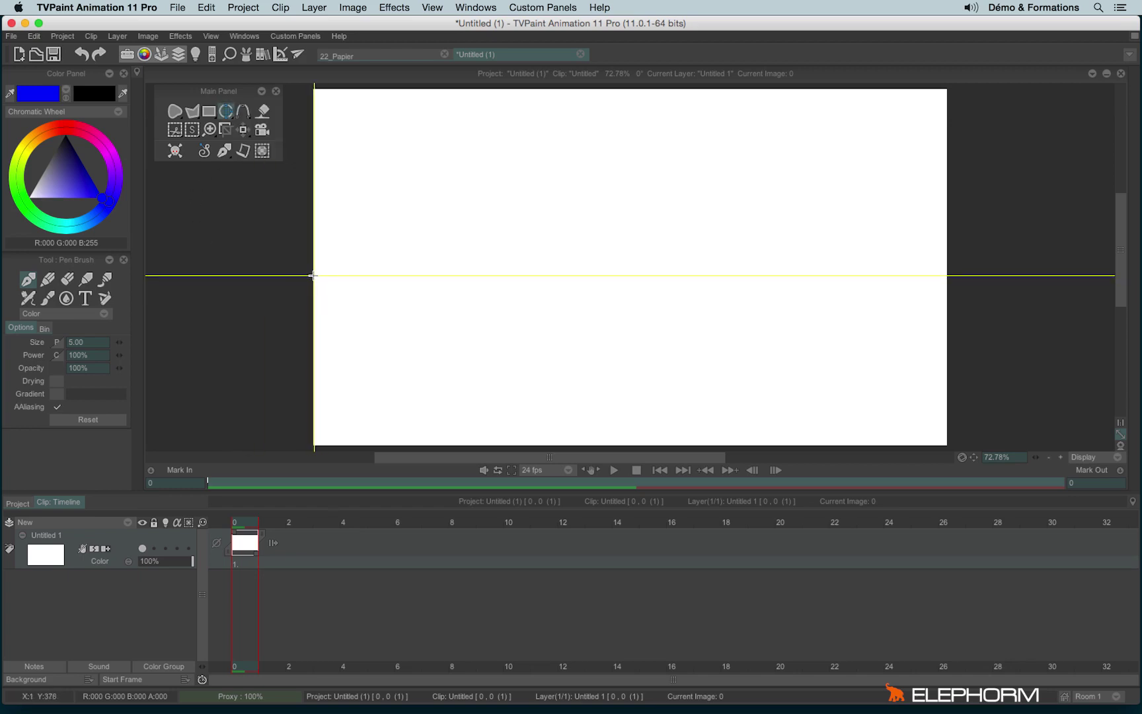
right_click(225, 111)
click(297, 164)
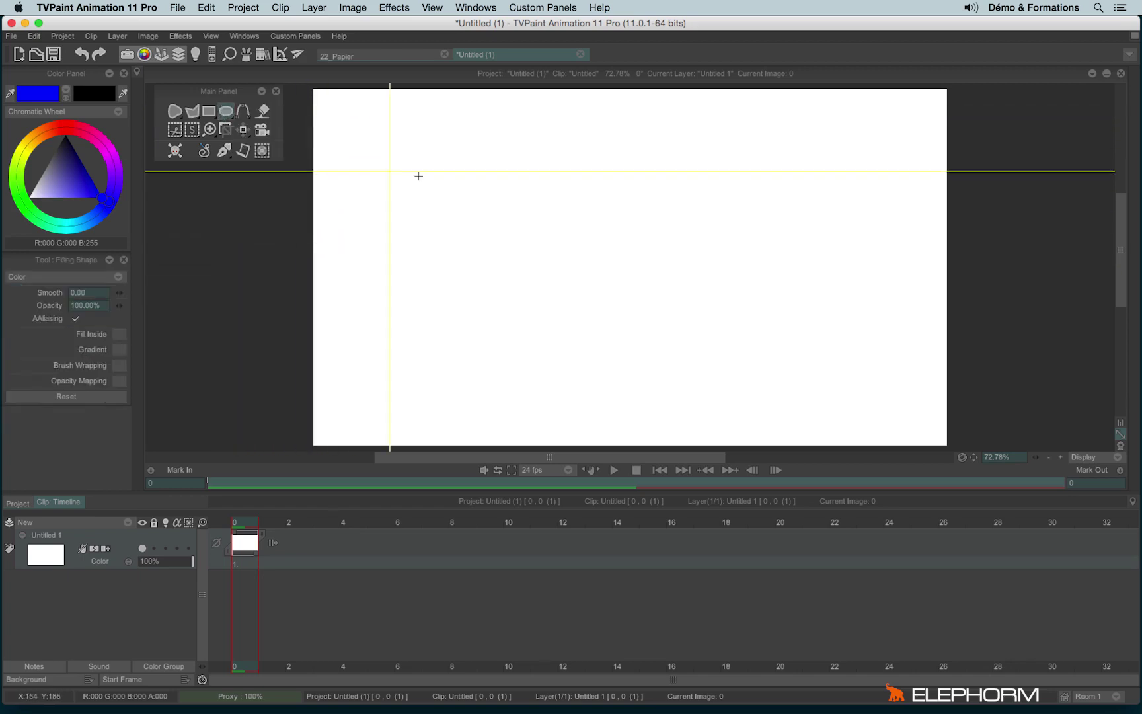
mouse_move(529, 235)
mouse_down()
mouse_move(566, 267)
mouse_move(575, 303)
mouse_up()
Switch to another filled circle mode and draw a second circle on the right.
right_click(226, 111)
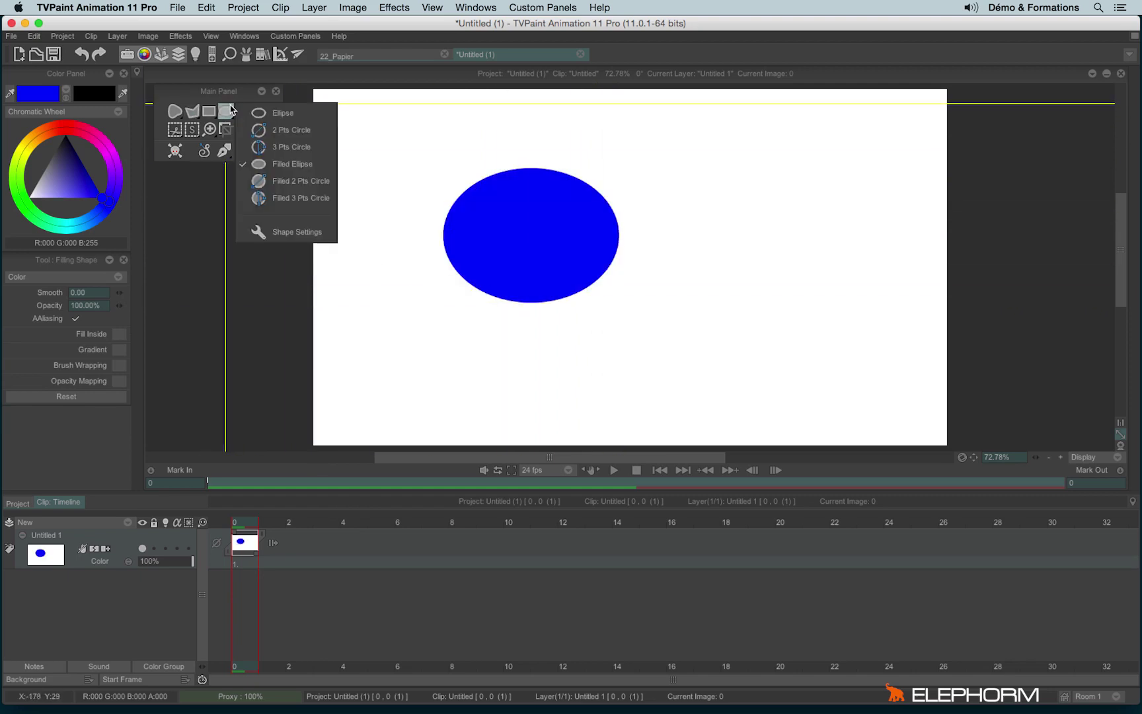
click(327, 179)
drag(722, 211, 773, 375)
Clear the image, draw a 3 Pts Spline blue arc across the canvas, then undo it.
key(BackSpace)
right_click(249, 118)
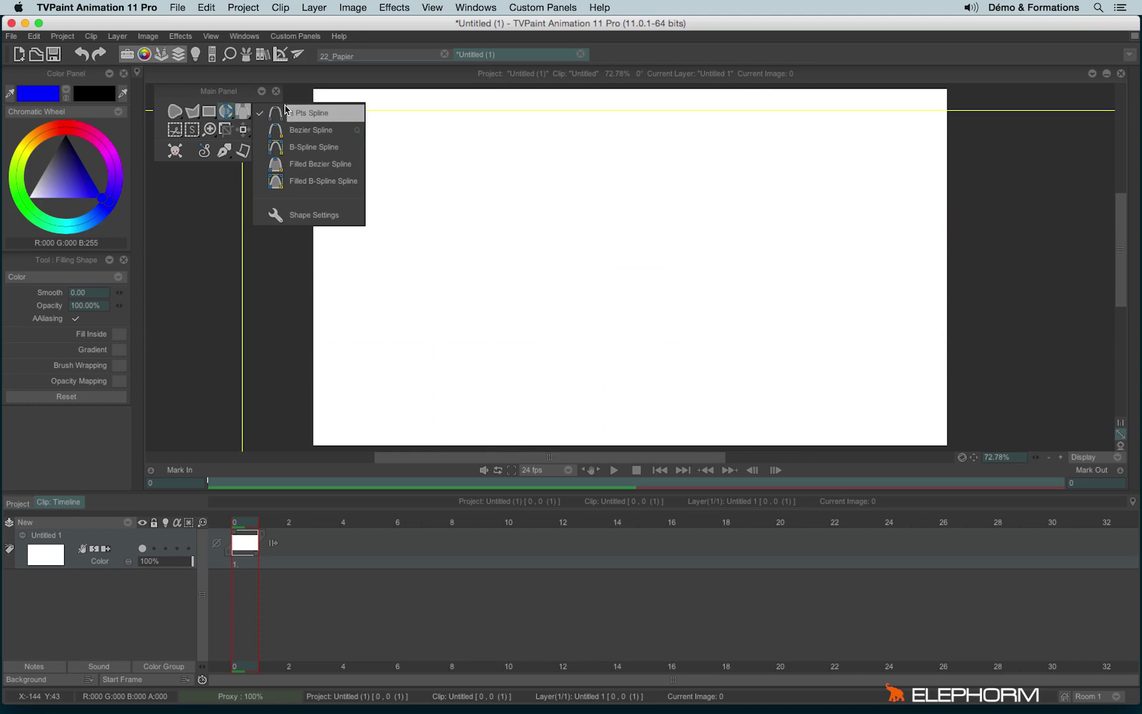
click(343, 119)
drag(419, 264, 869, 263)
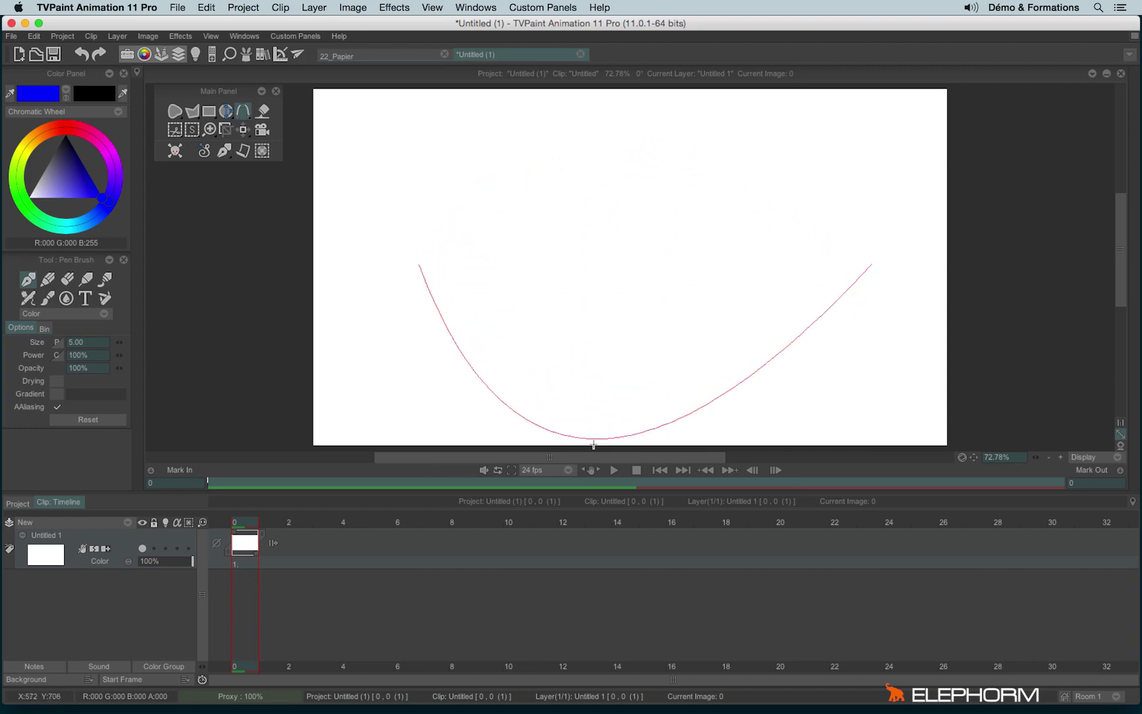
click(621, 153)
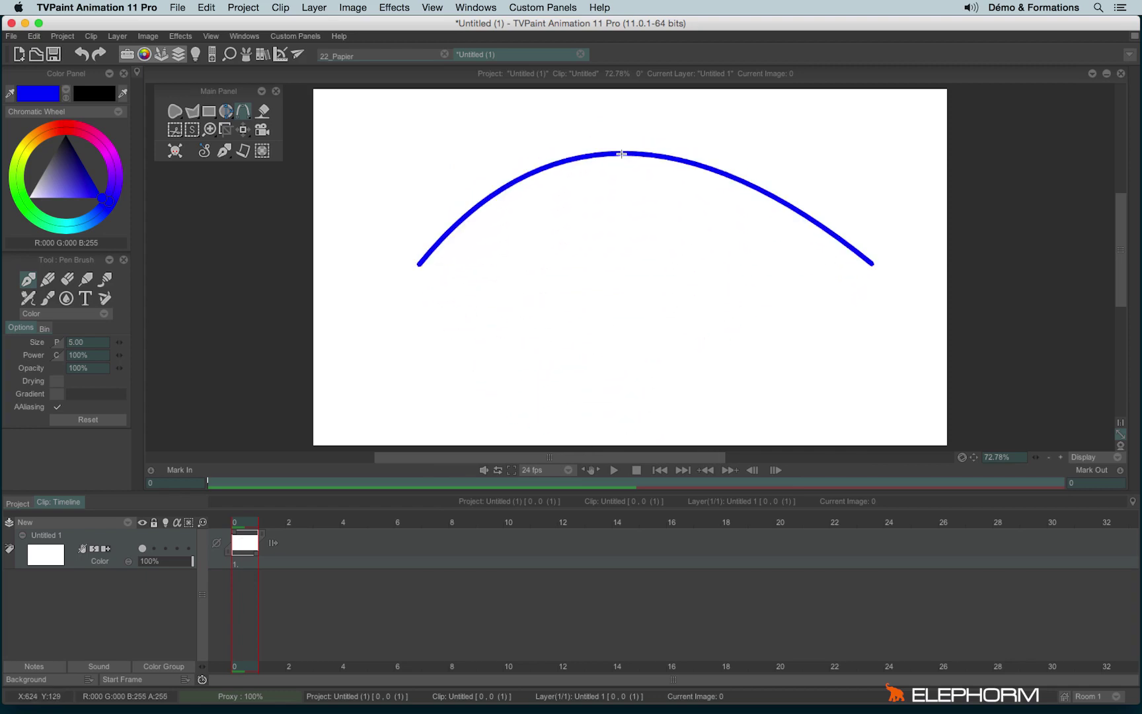
key(ctrl+z)
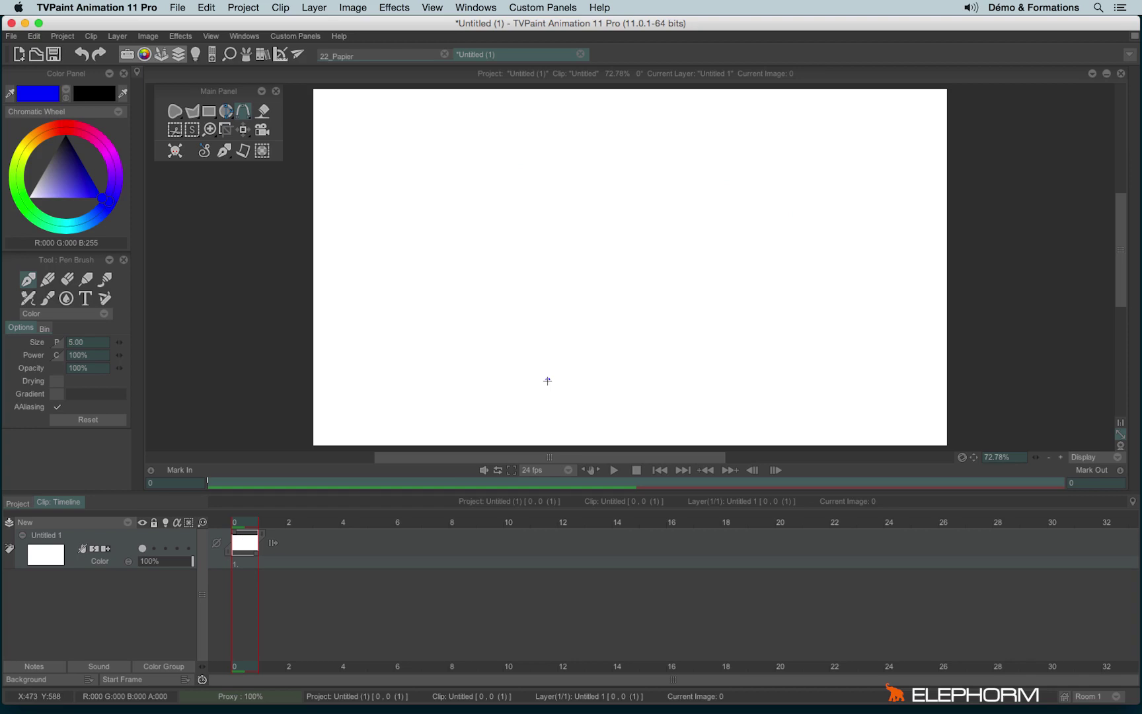
Place eight Bezier Spline control points forming a curving path across the canvas.
click(246, 122)
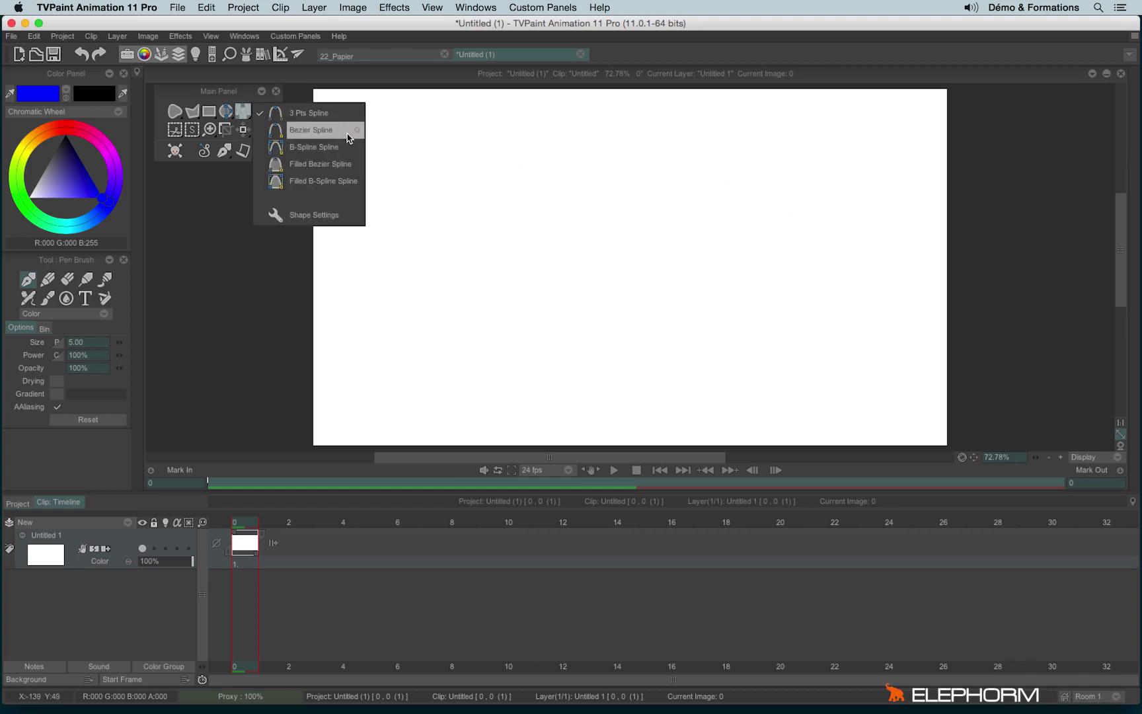
click(323, 130)
click(446, 308)
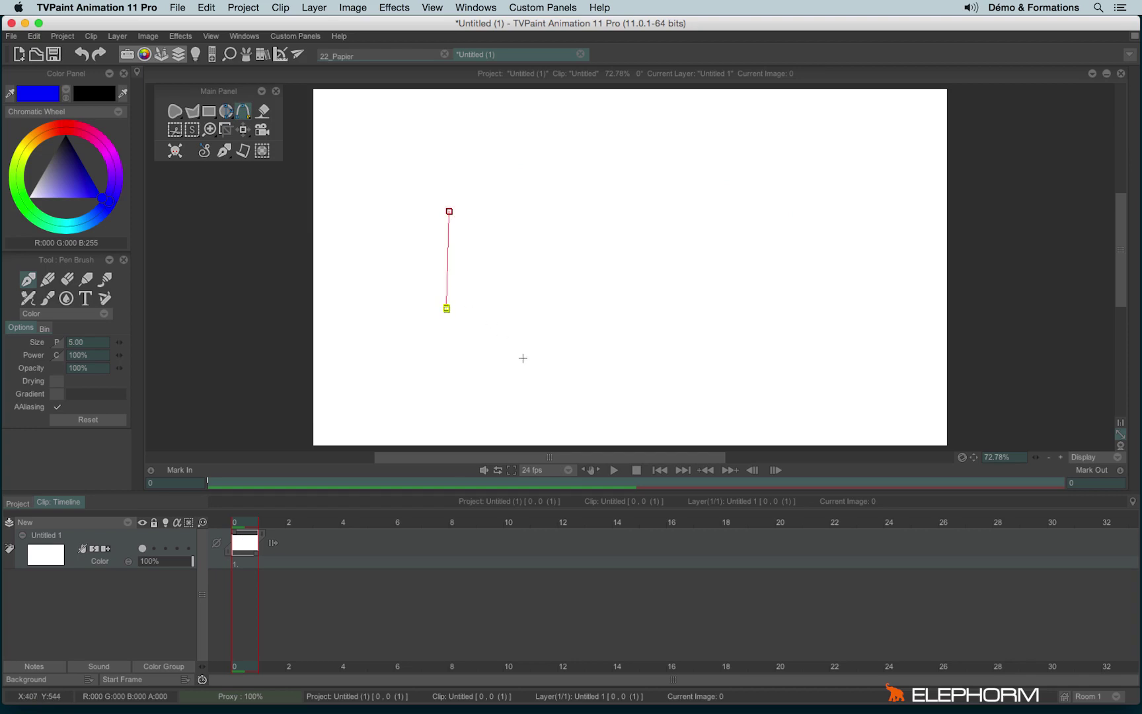
click(529, 345)
click(549, 258)
click(643, 252)
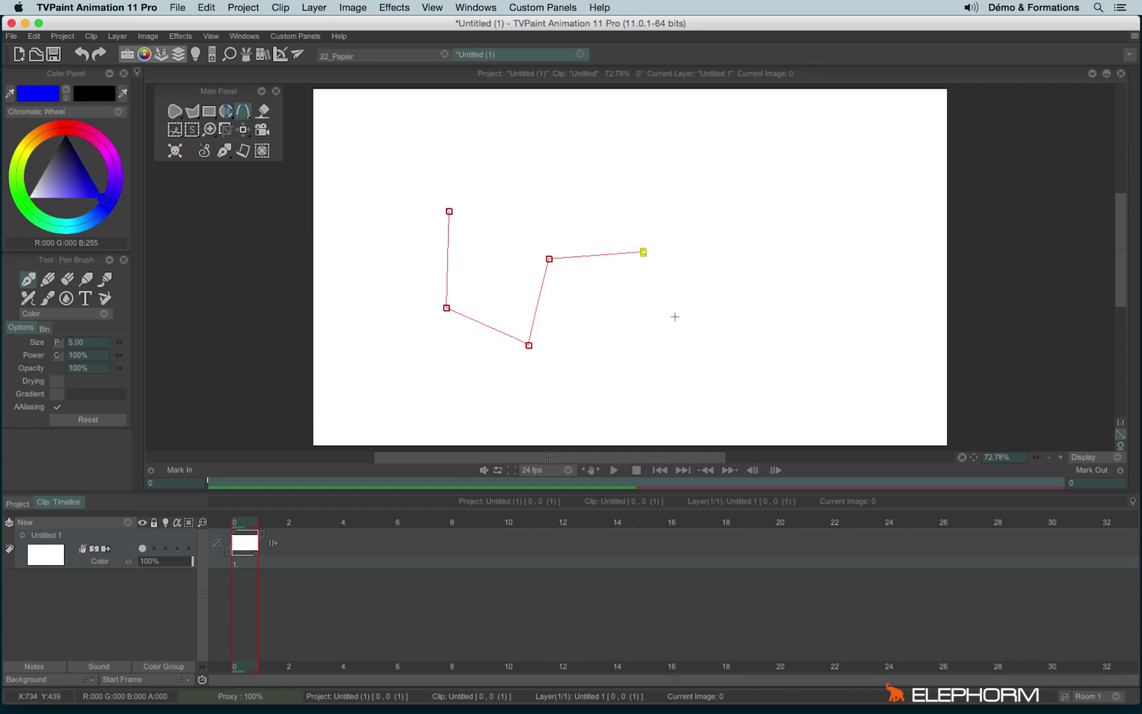
click(675, 336)
click(758, 279)
click(746, 189)
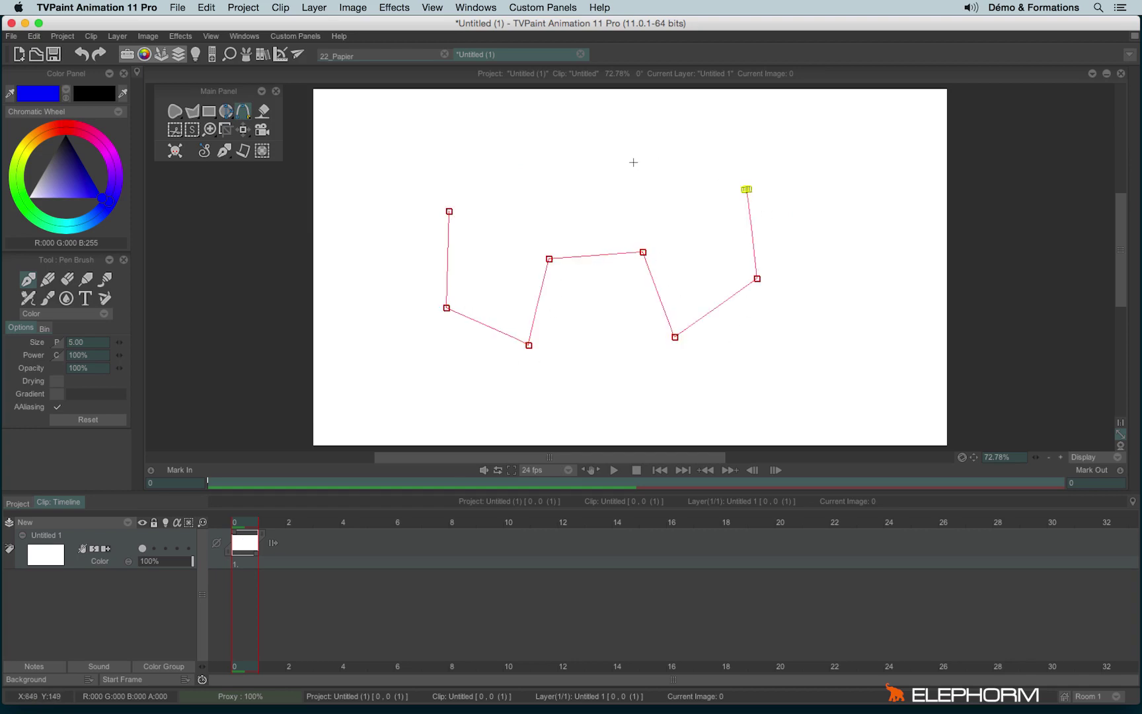
click(634, 162)
Drag two Bezier control points to reshape the curve, commit it as a stroke, then undo.
click(446, 308)
drag(447, 308, 517, 368)
drag(643, 252, 748, 268)
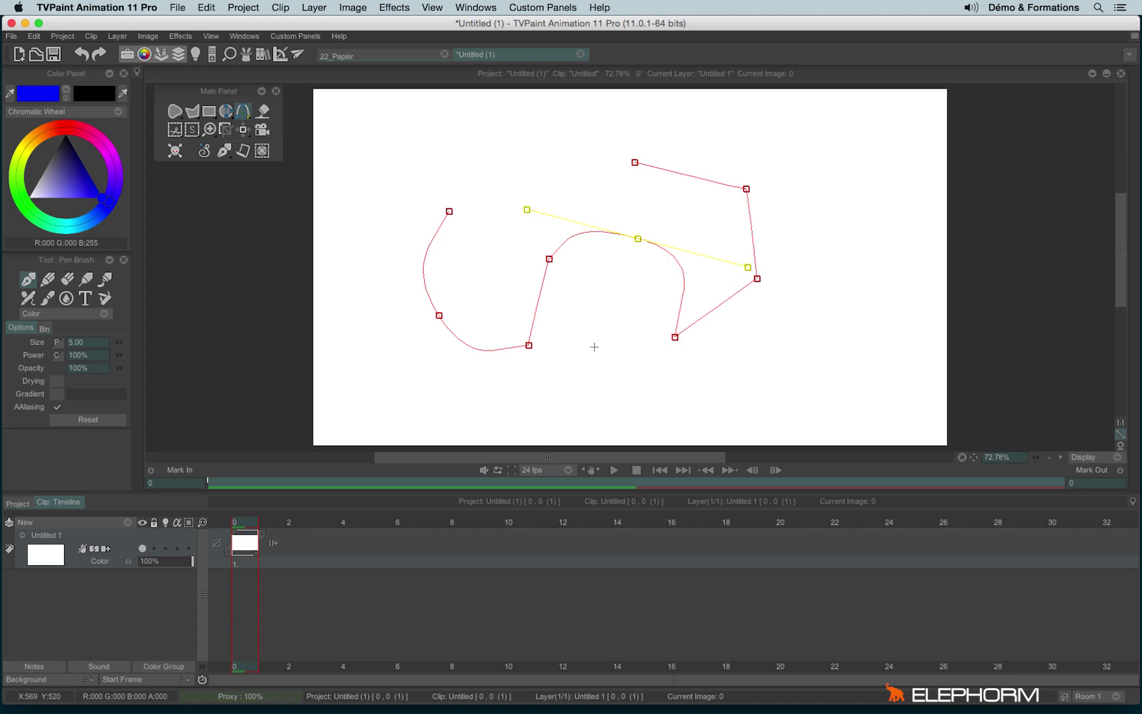
key(Return)
key(super+z)
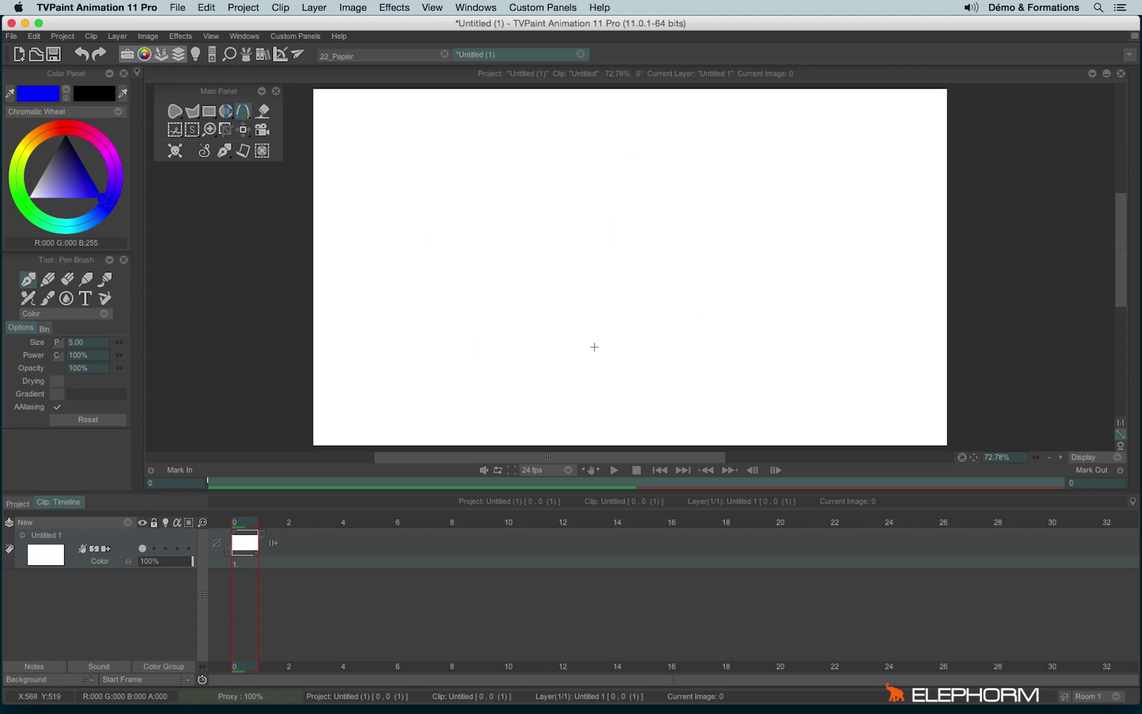
Switch to B-Spline Spline and place nine control points forming a wave across the canvas.
click(246, 114)
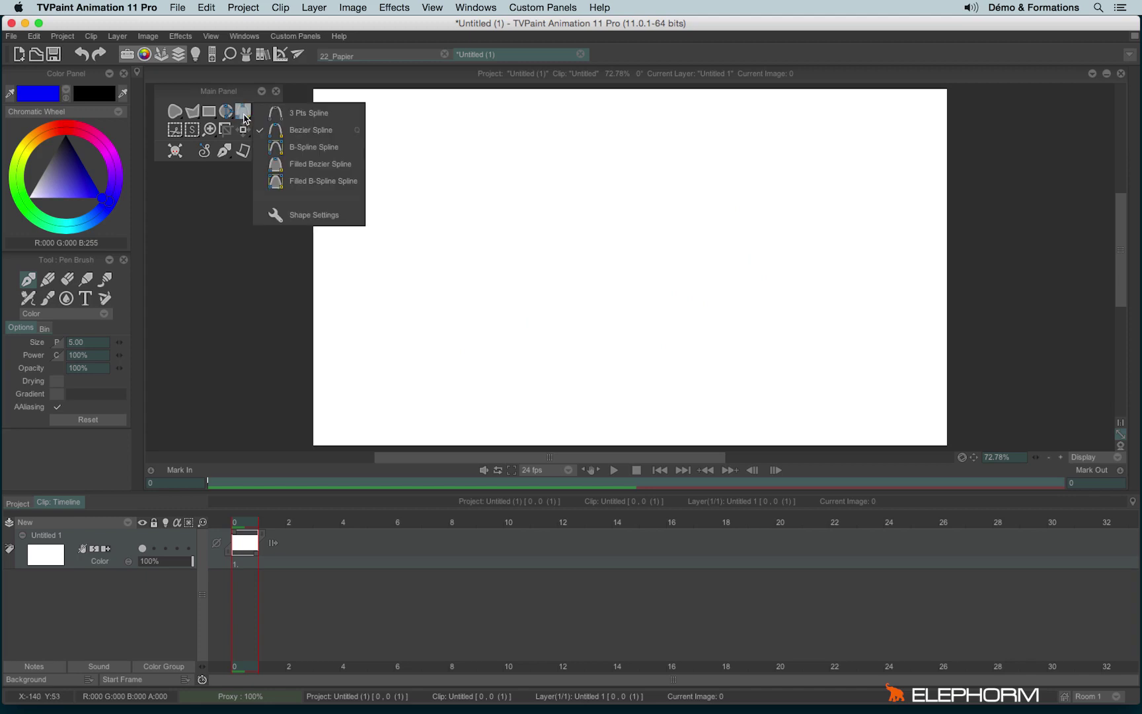
click(314, 147)
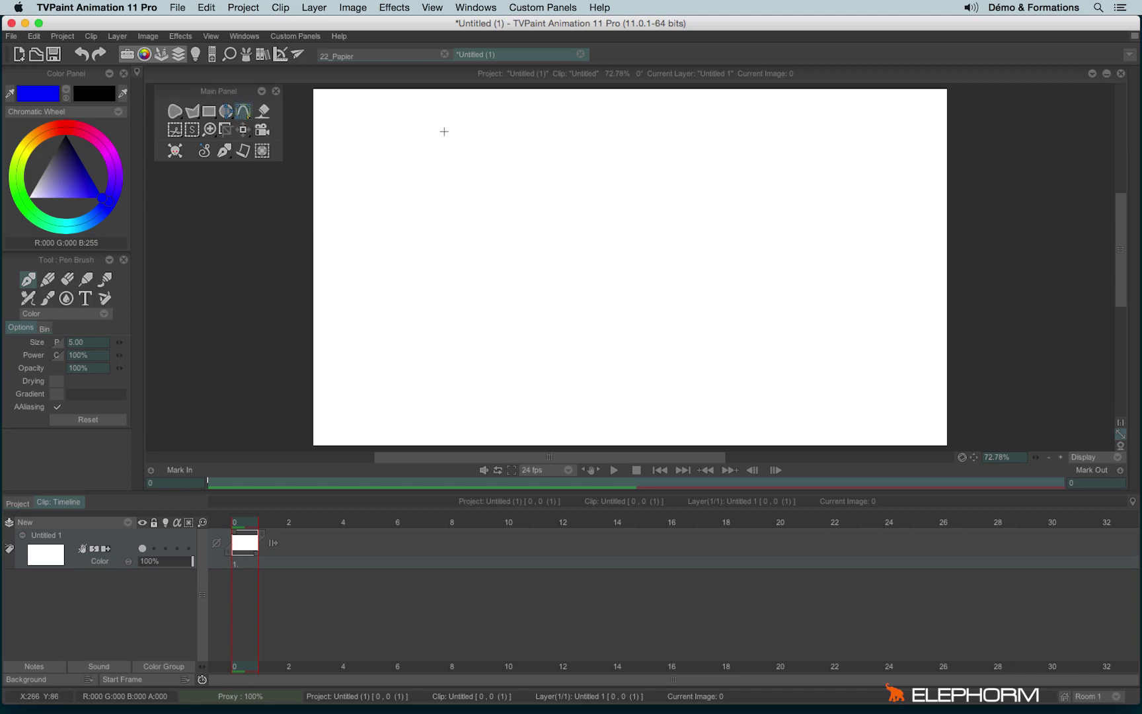
click(391, 280)
click(476, 329)
click(505, 235)
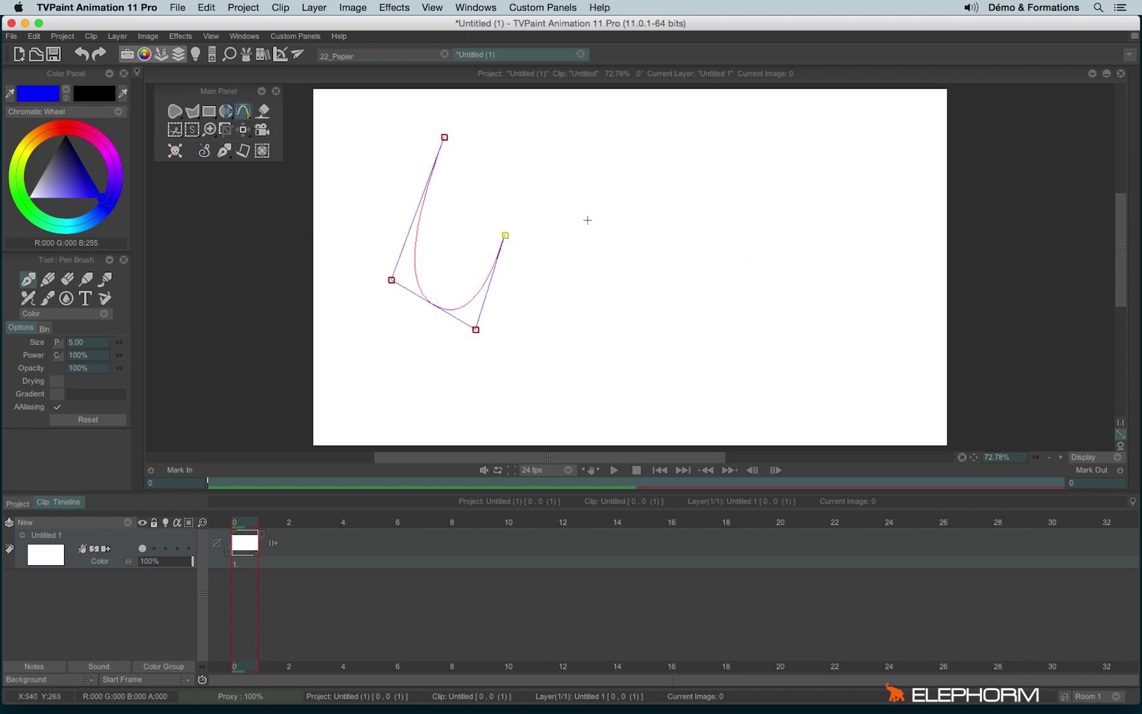
click(596, 225)
click(626, 330)
click(694, 383)
click(724, 269)
click(752, 188)
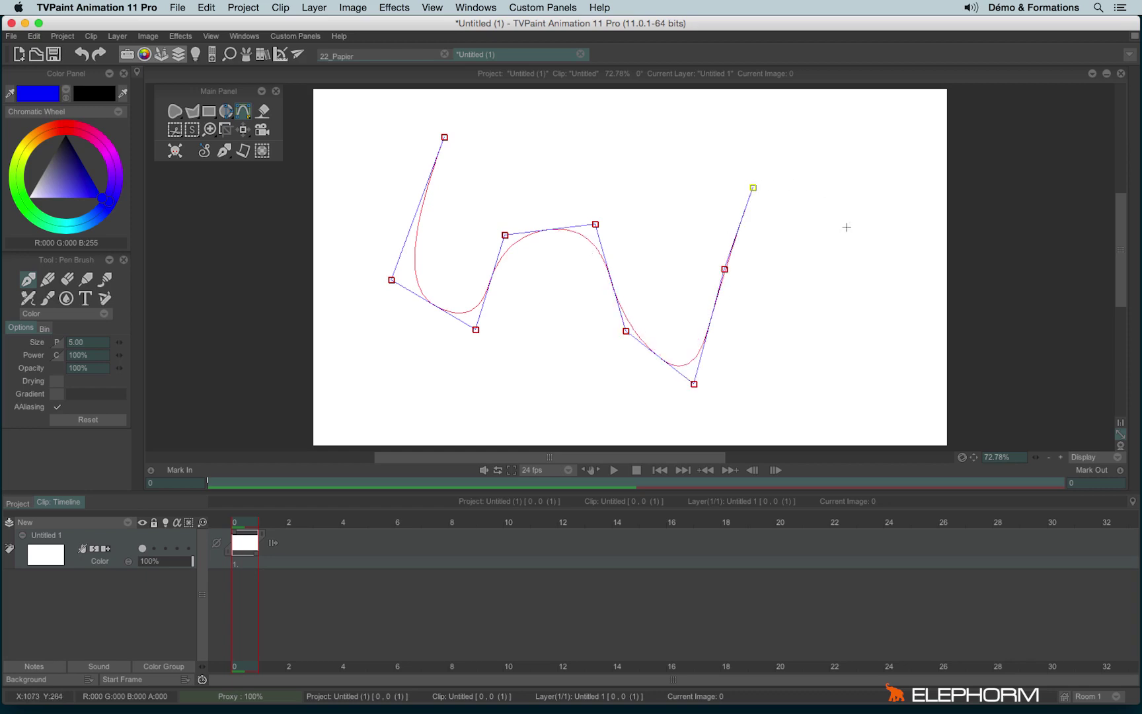
click(848, 231)
Drag three control points to smooth the wave, commit it as a thick blue stroke, then clear it.
drag(590, 224, 697, 187)
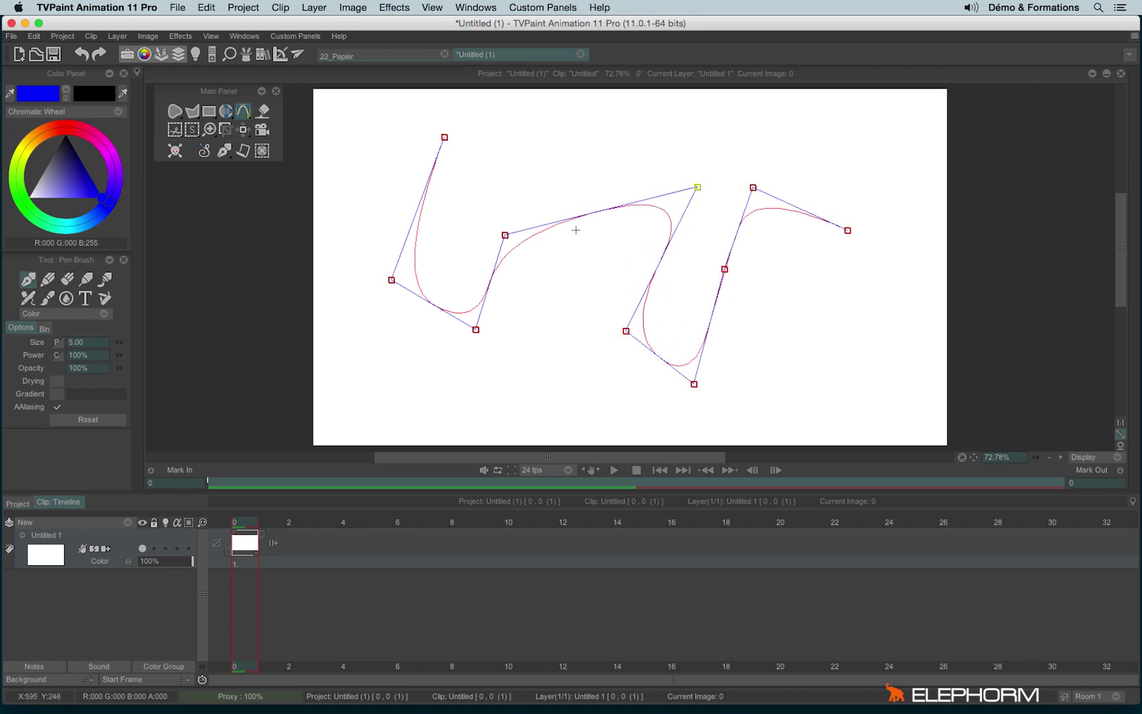
drag(503, 231, 488, 171)
drag(476, 330, 540, 298)
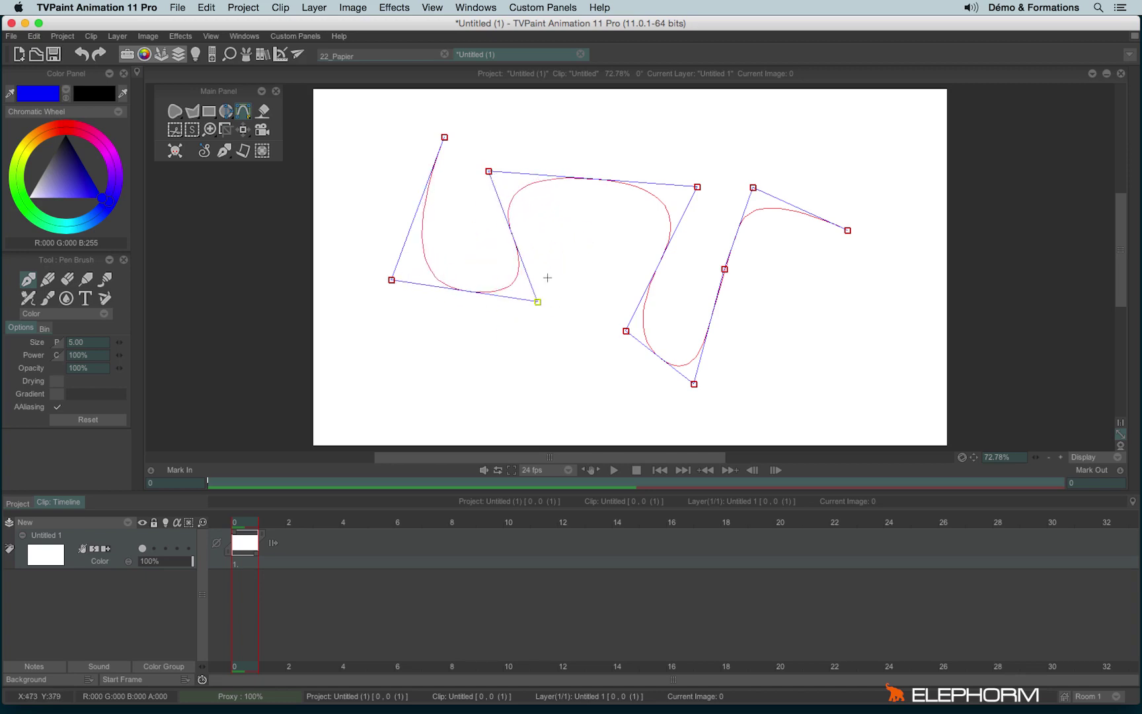
key(Return)
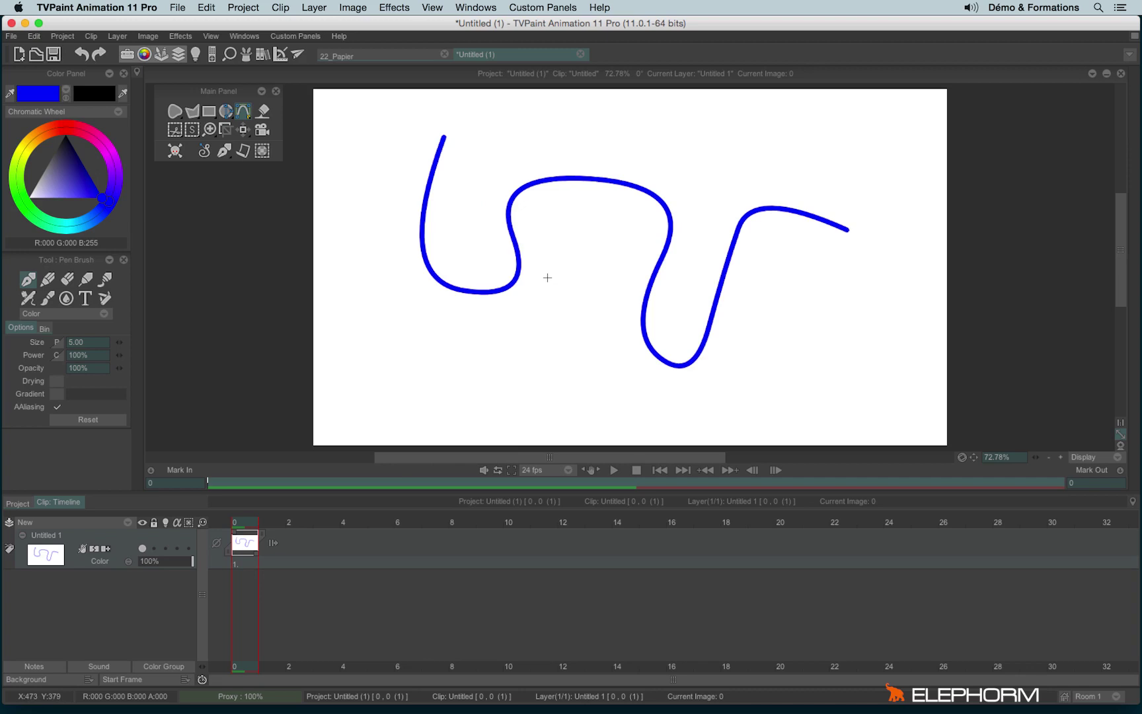
key(BackSpace)
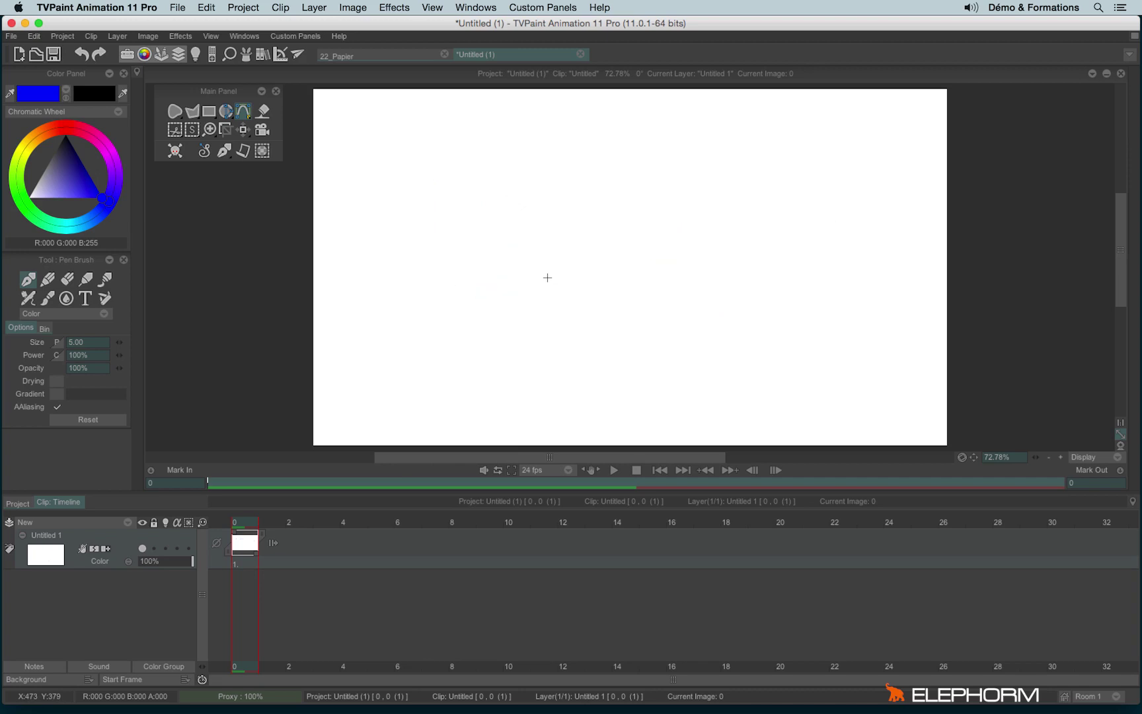
Restore the editable curve, shift it right, commit it again, then clear the stroke.
key(ctrl+z)
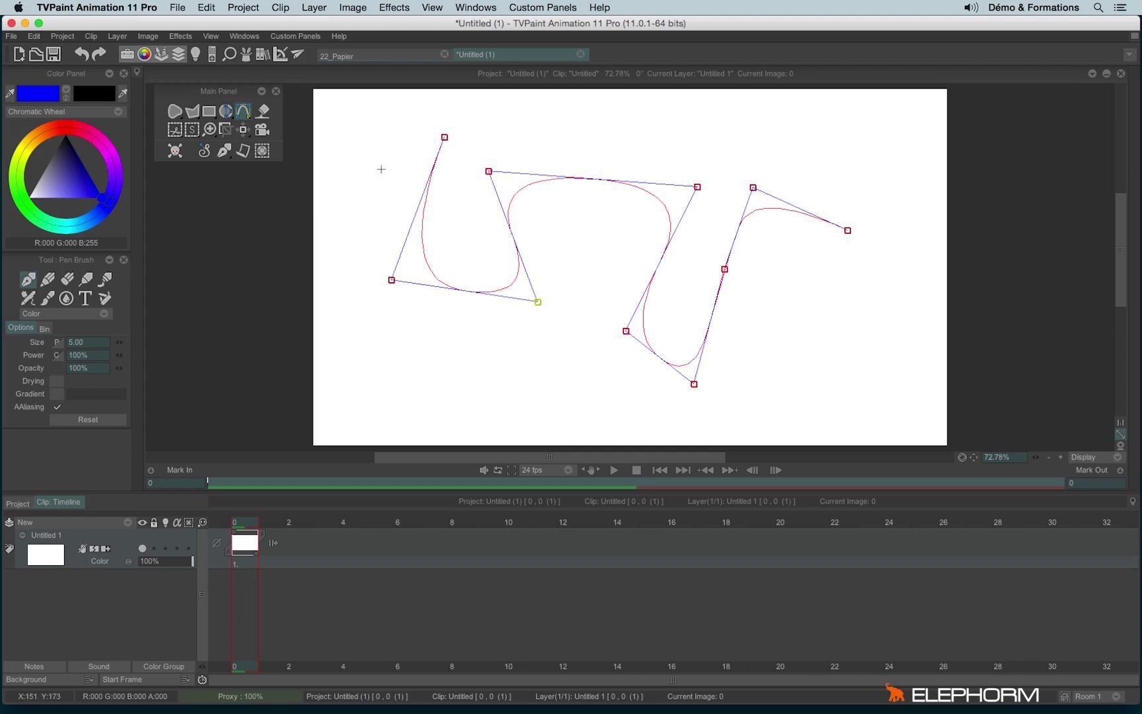
drag(362, 158, 431, 153)
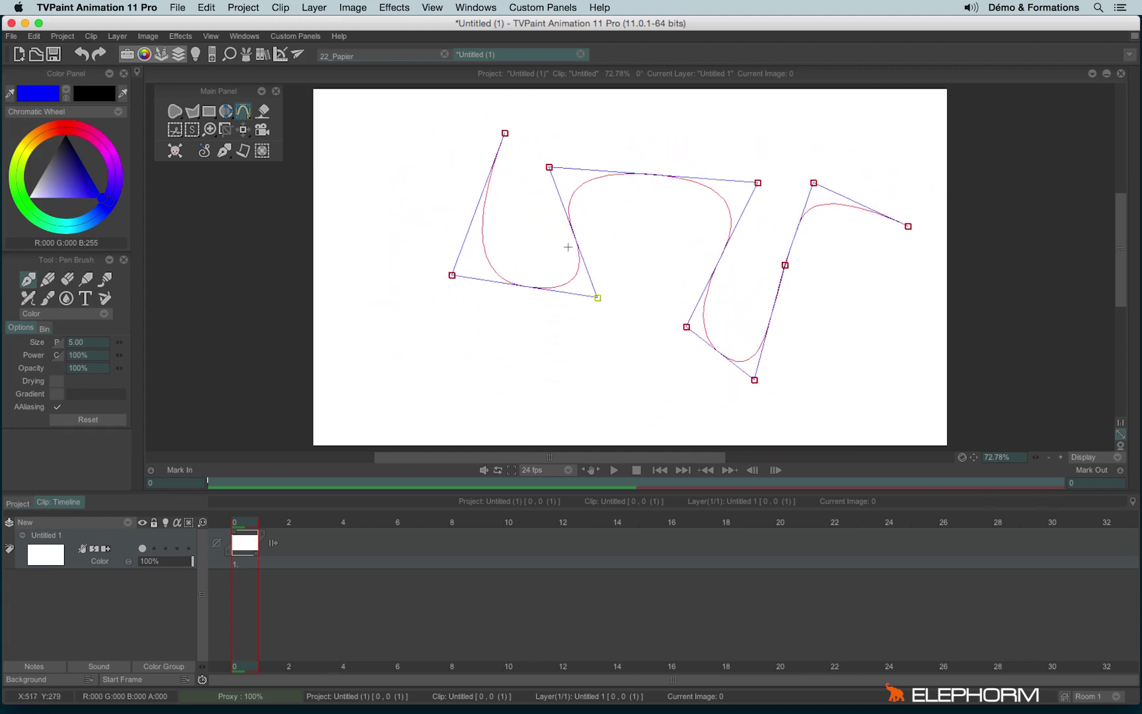
key(Return)
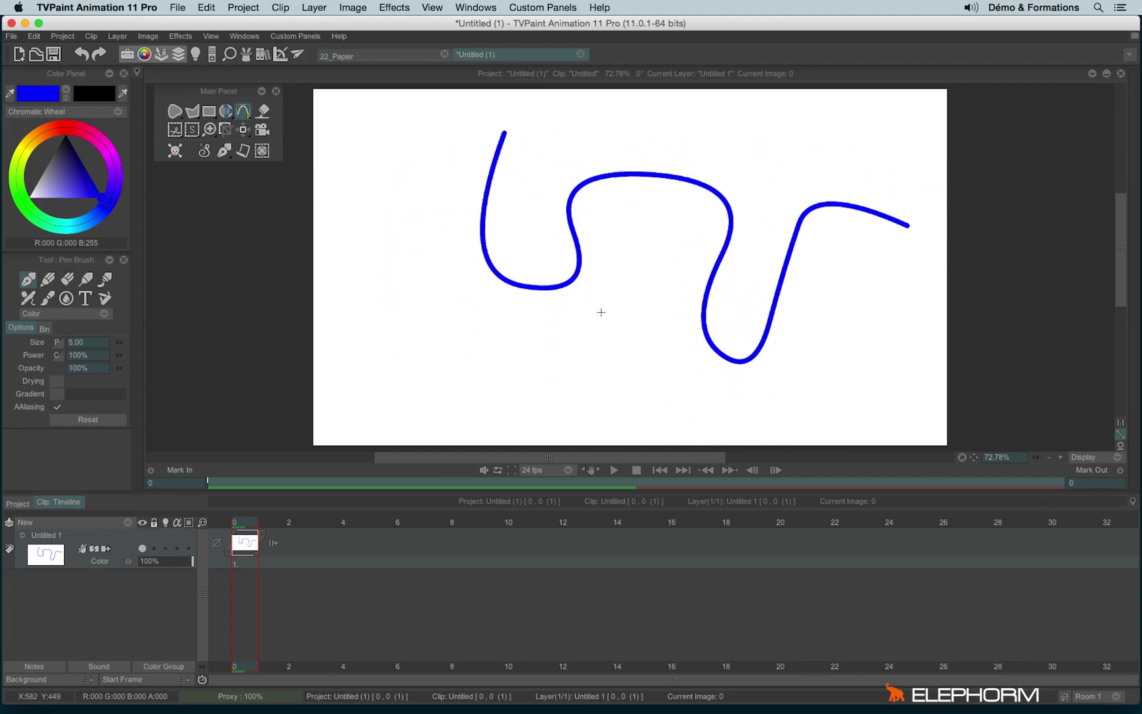
key(BackSpace)
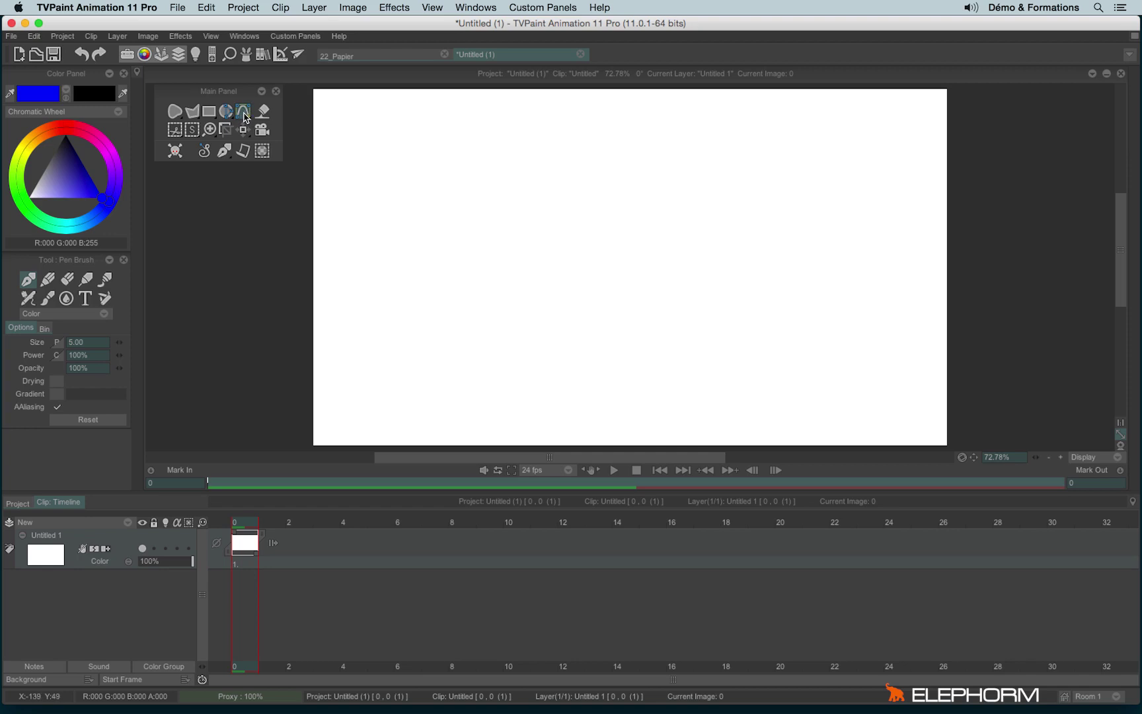
right_click(245, 117)
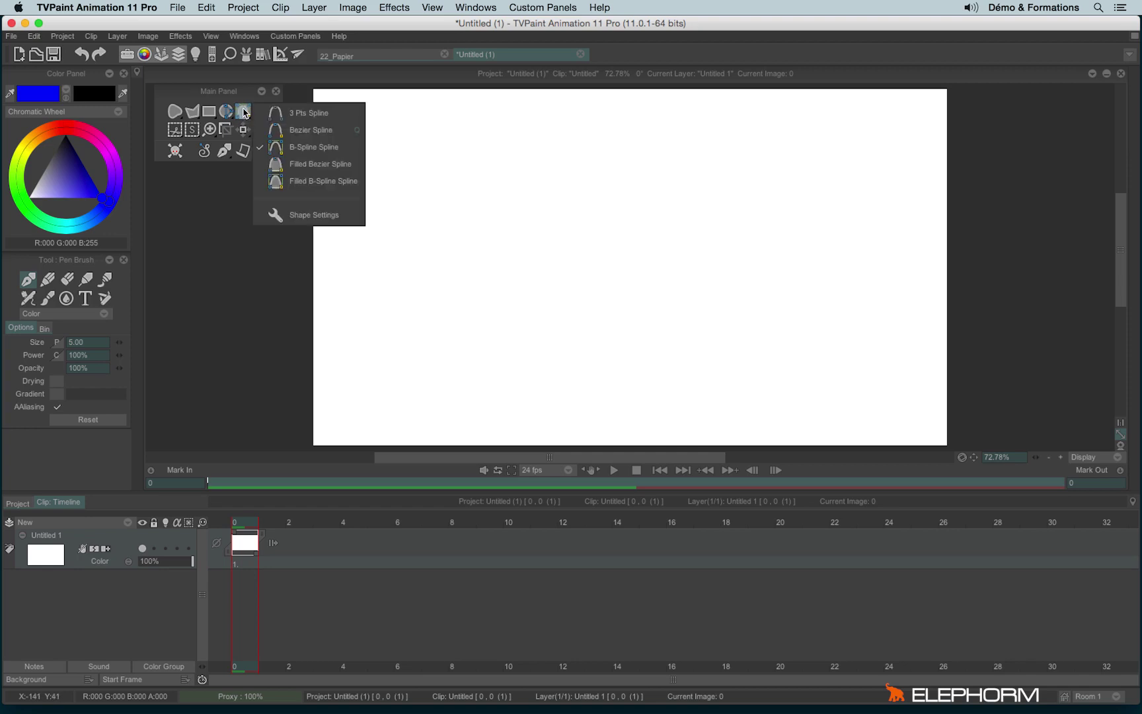
click(352, 167)
click(456, 210)
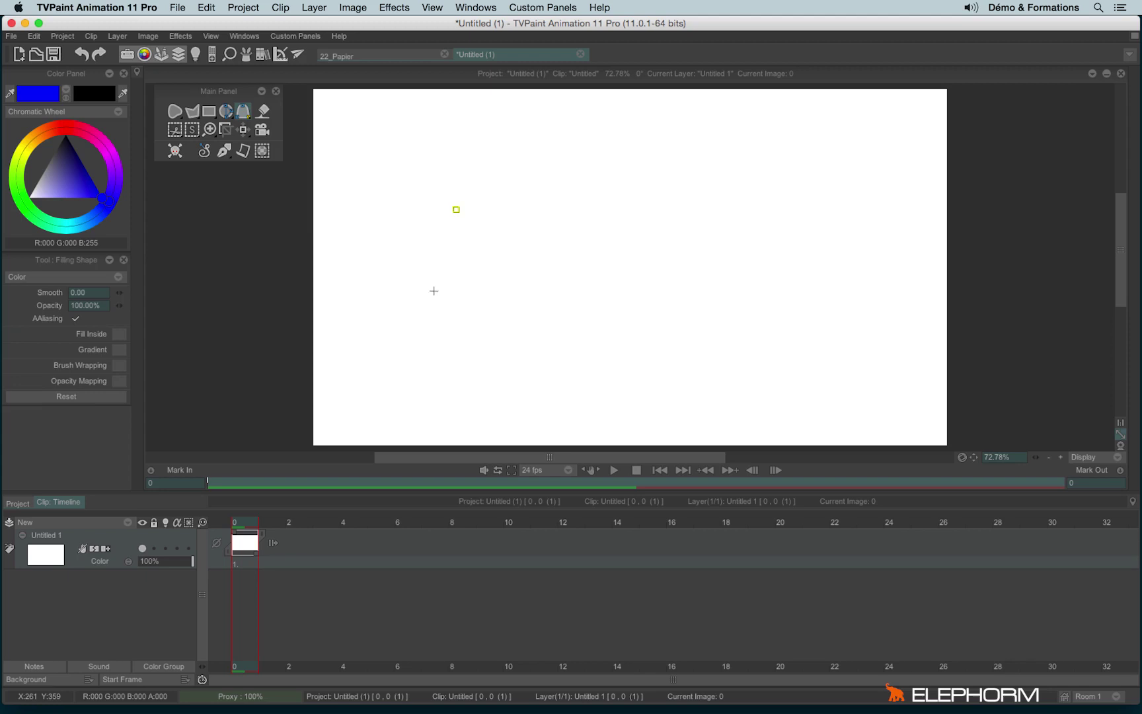
click(439, 332)
click(539, 321)
click(549, 250)
drag(610, 268, 604, 280)
click(666, 320)
click(686, 226)
click(655, 181)
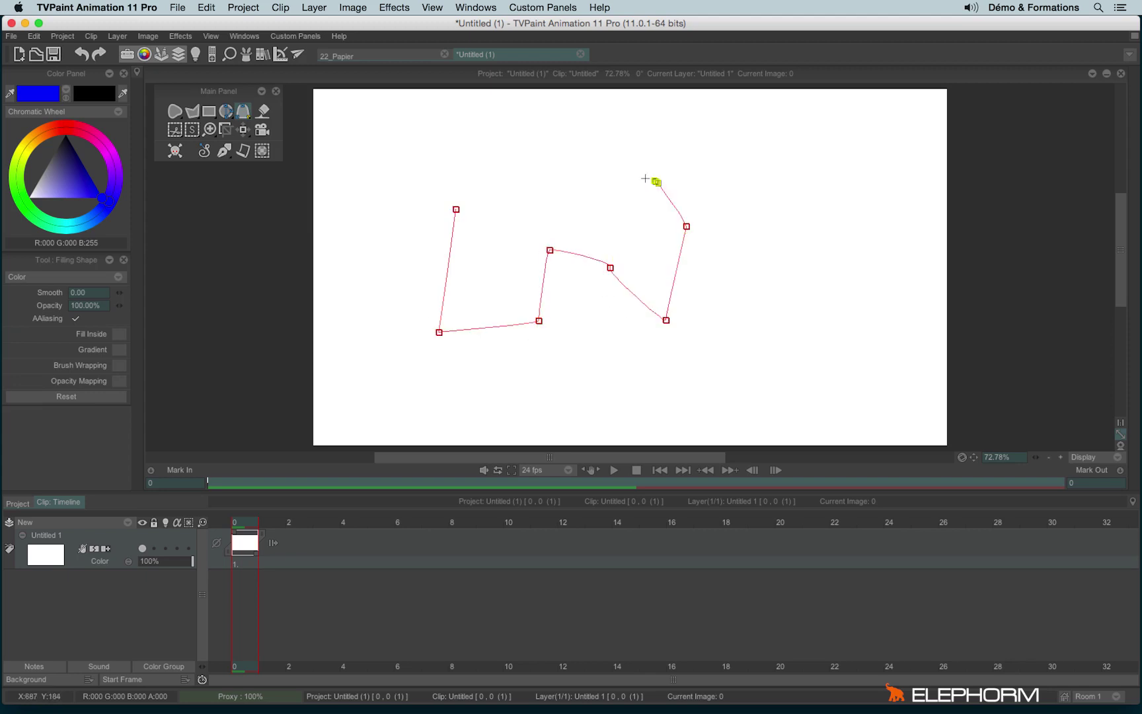
click(560, 188)
click(495, 218)
right_click(489, 251)
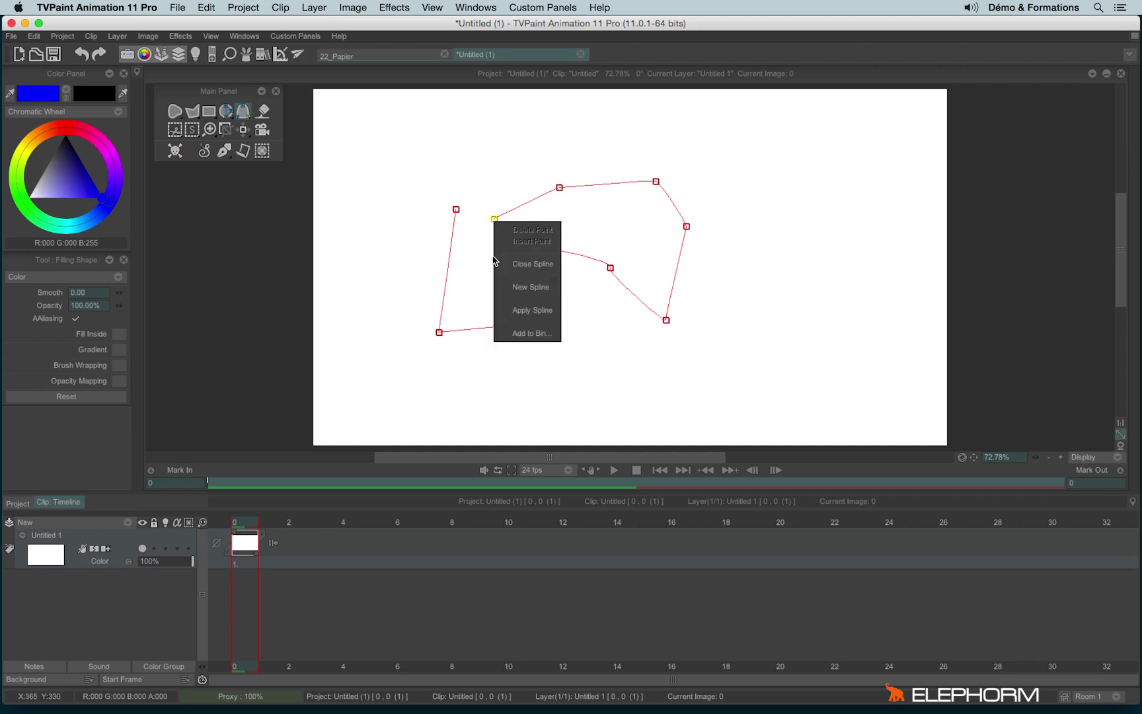
click(552, 264)
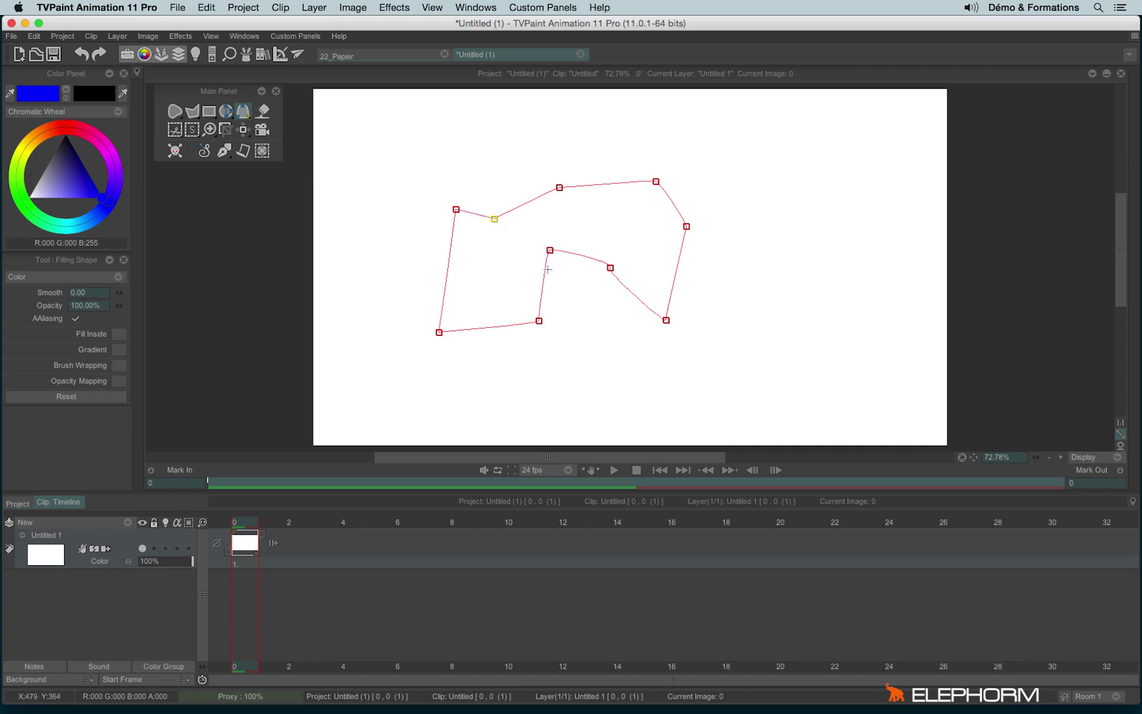
key(Return)
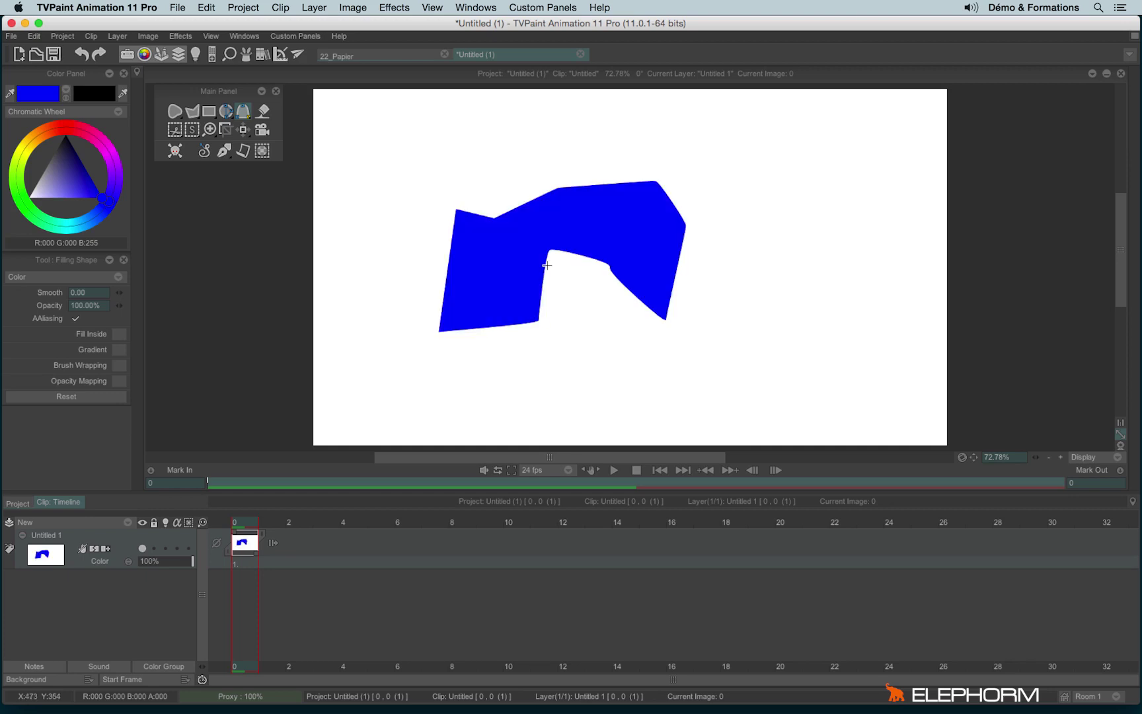
key(ctrl+z)
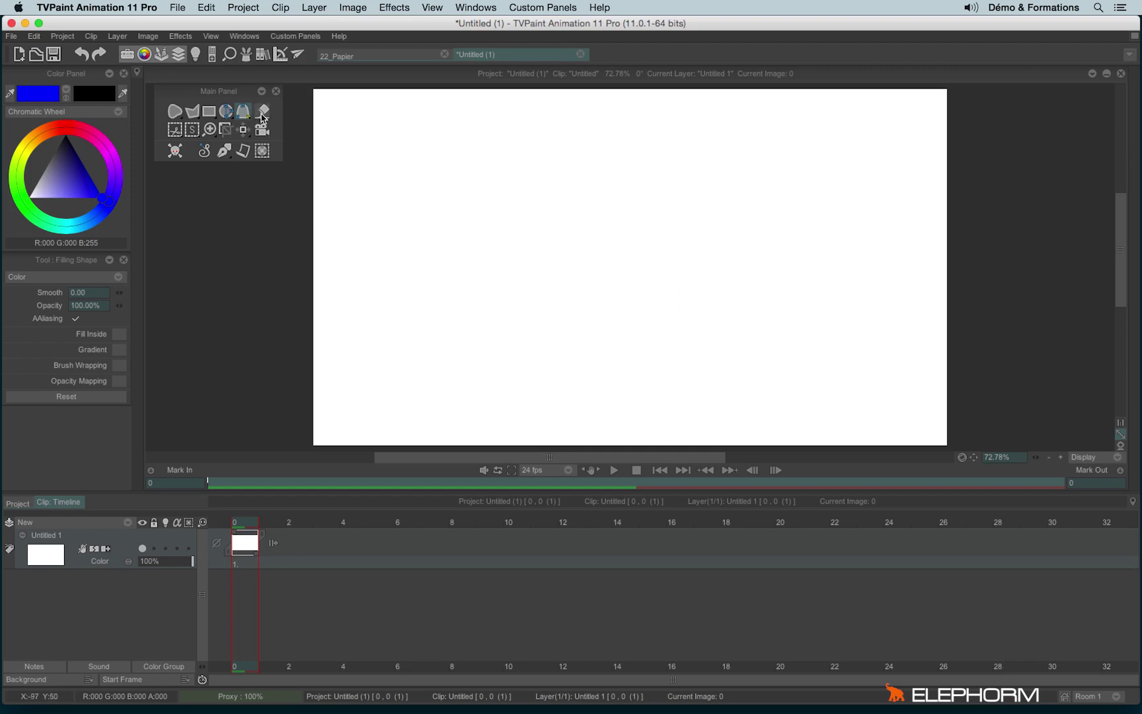
click(264, 111)
click(569, 247)
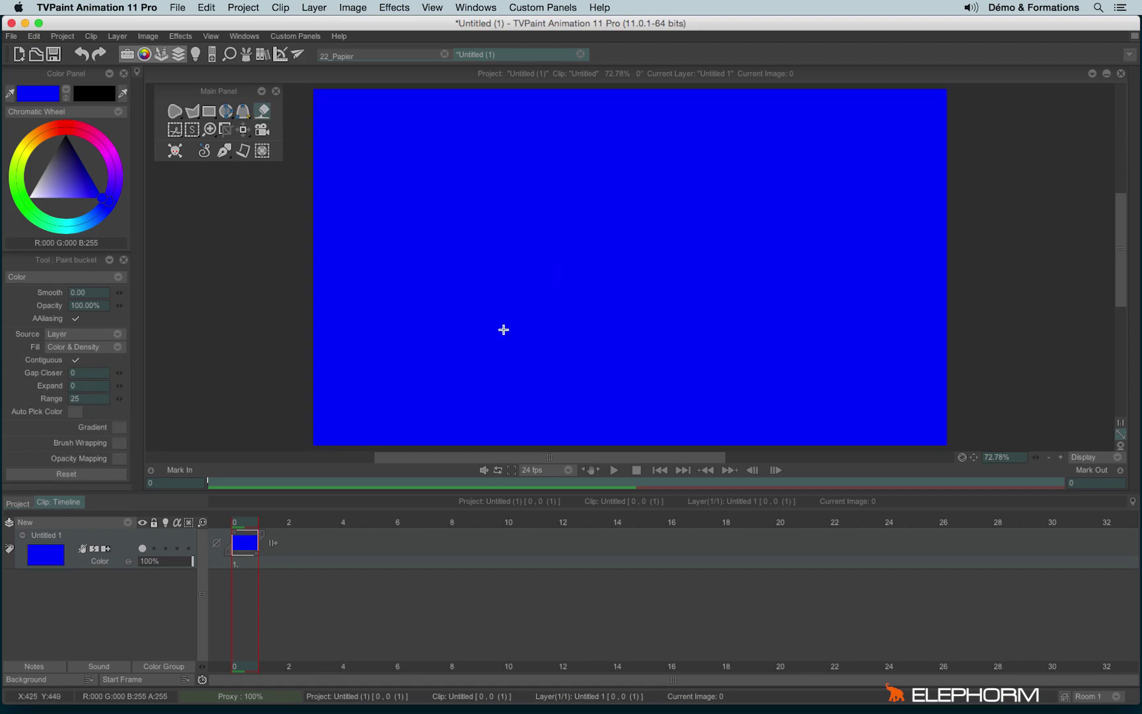
key(super+z)
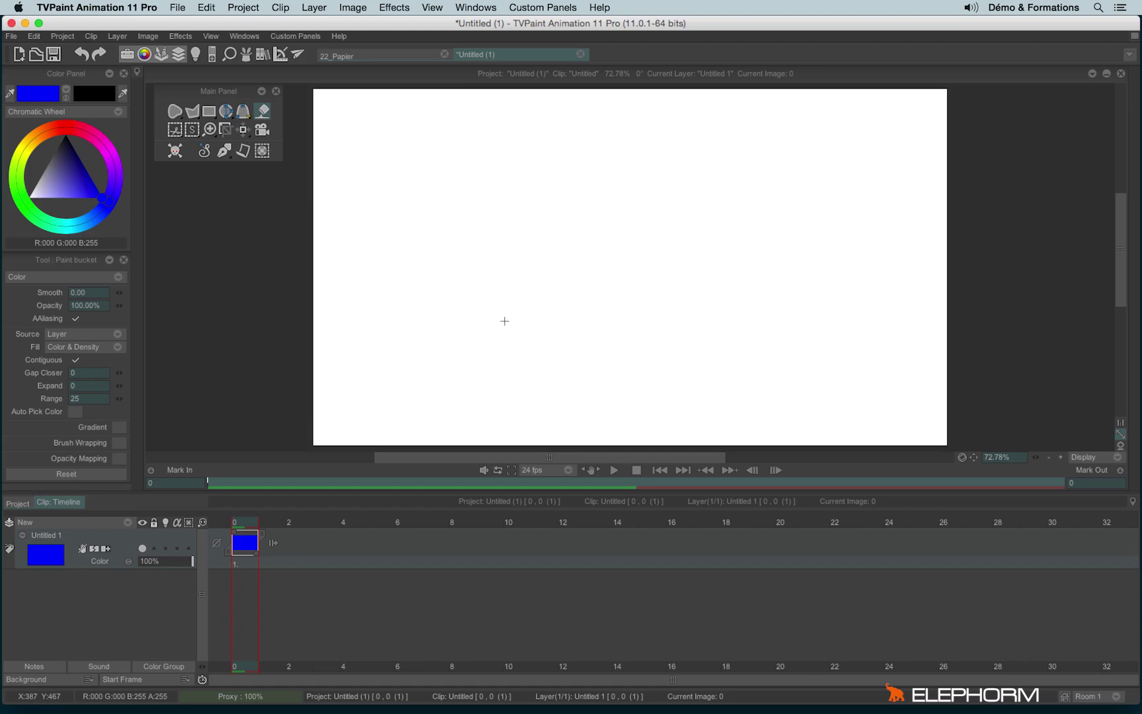
click(177, 113)
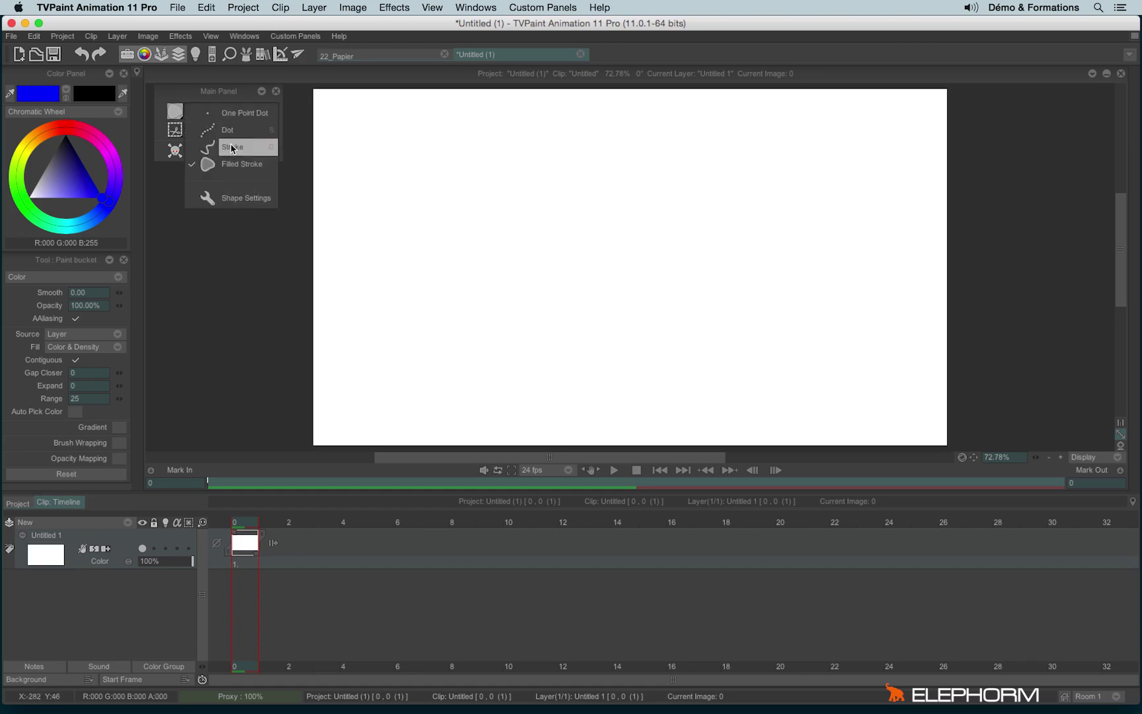
Set freehand and line tools to plain mode and move the brush options beside the tools.
click(242, 146)
click(209, 111)
click(246, 113)
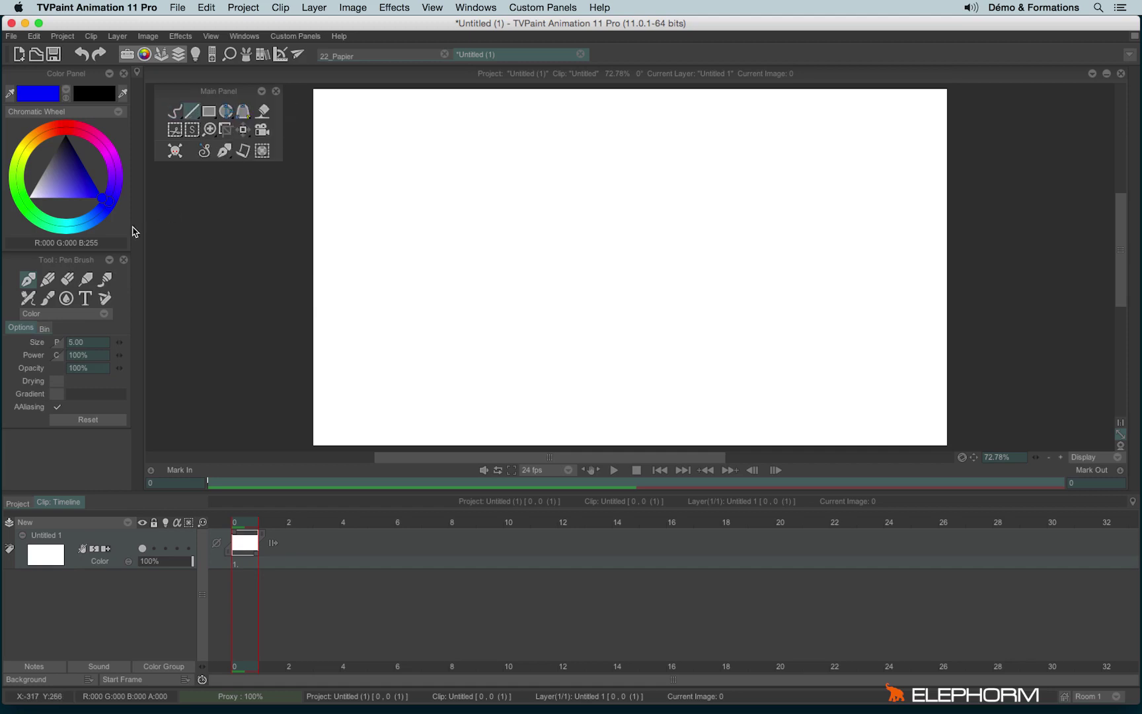
mouse_move(74, 263)
mouse_down()
mouse_move(242, 216)
mouse_move(218, 198)
mouse_move(226, 178)
mouse_up()
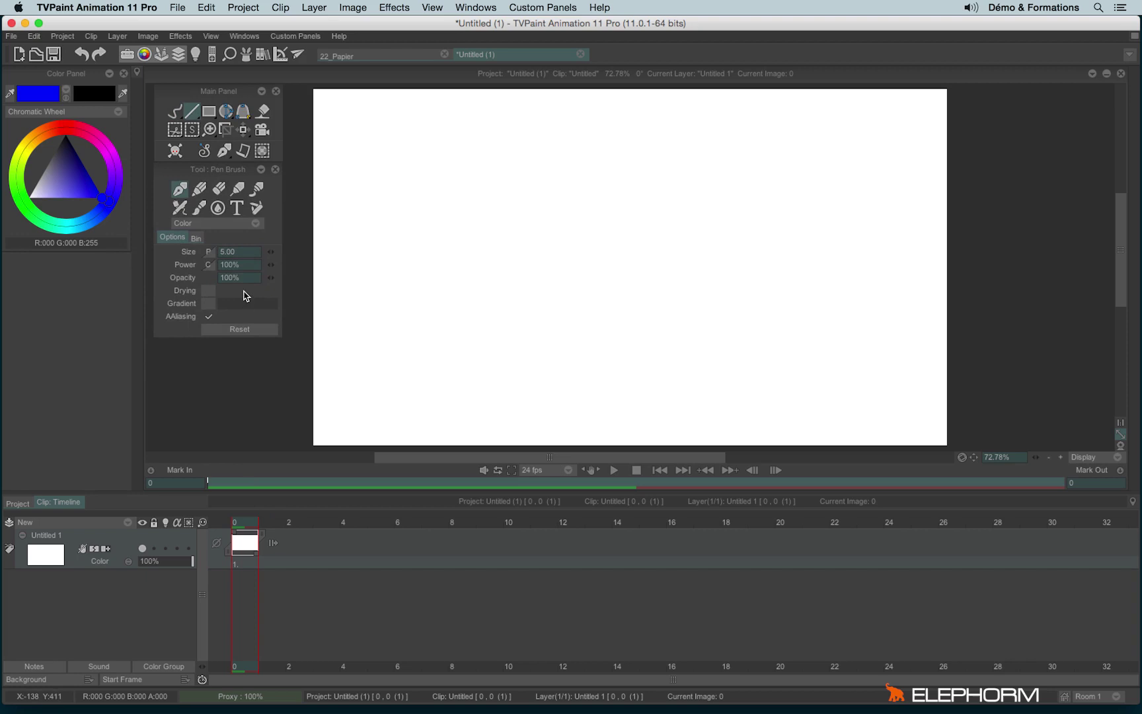
click(178, 113)
click(180, 114)
click(195, 113)
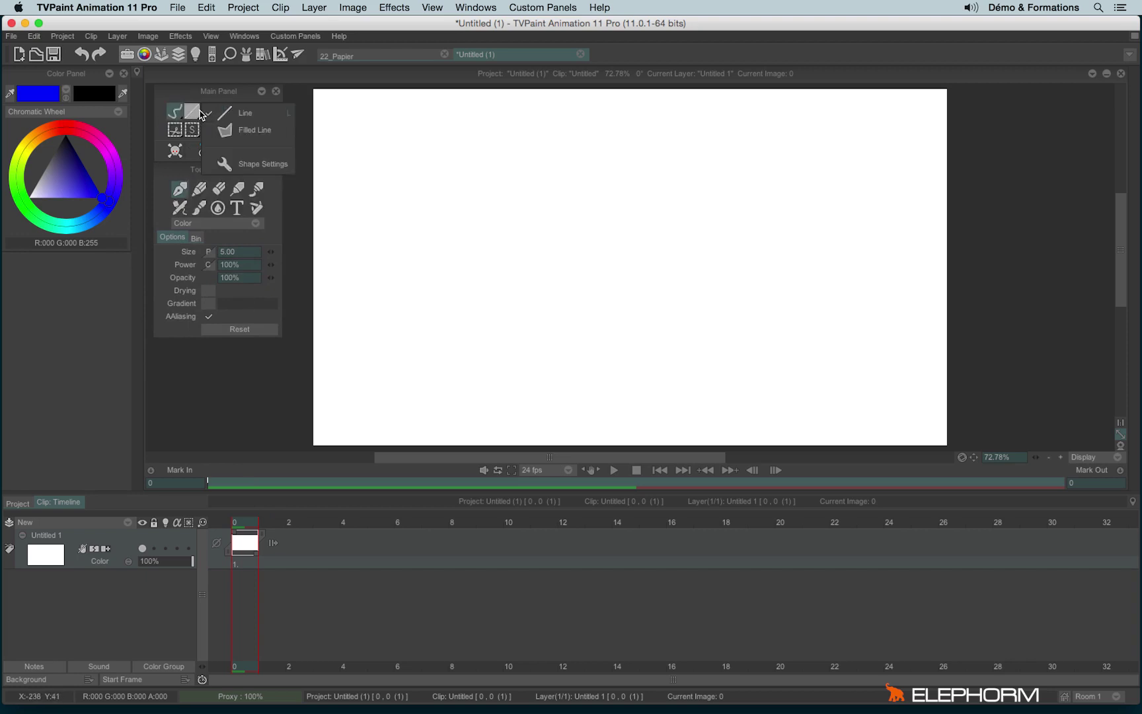
click(243, 113)
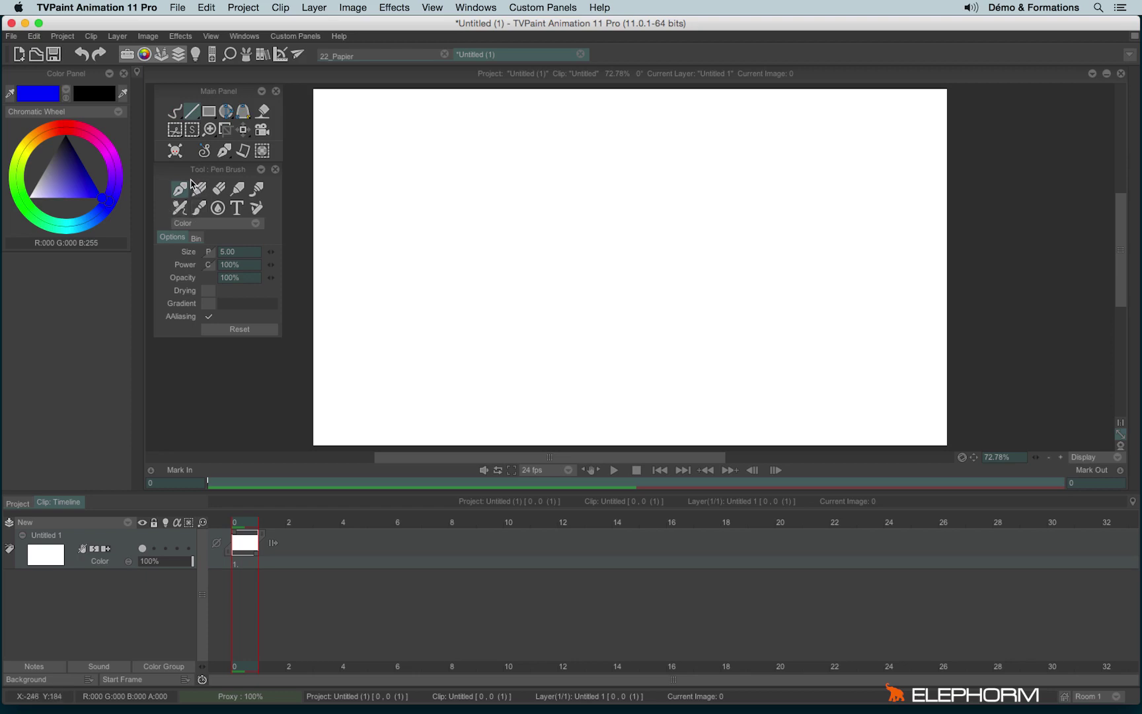
Cycle through the brush types, then draw a short blue line with the pen brush.
click(197, 190)
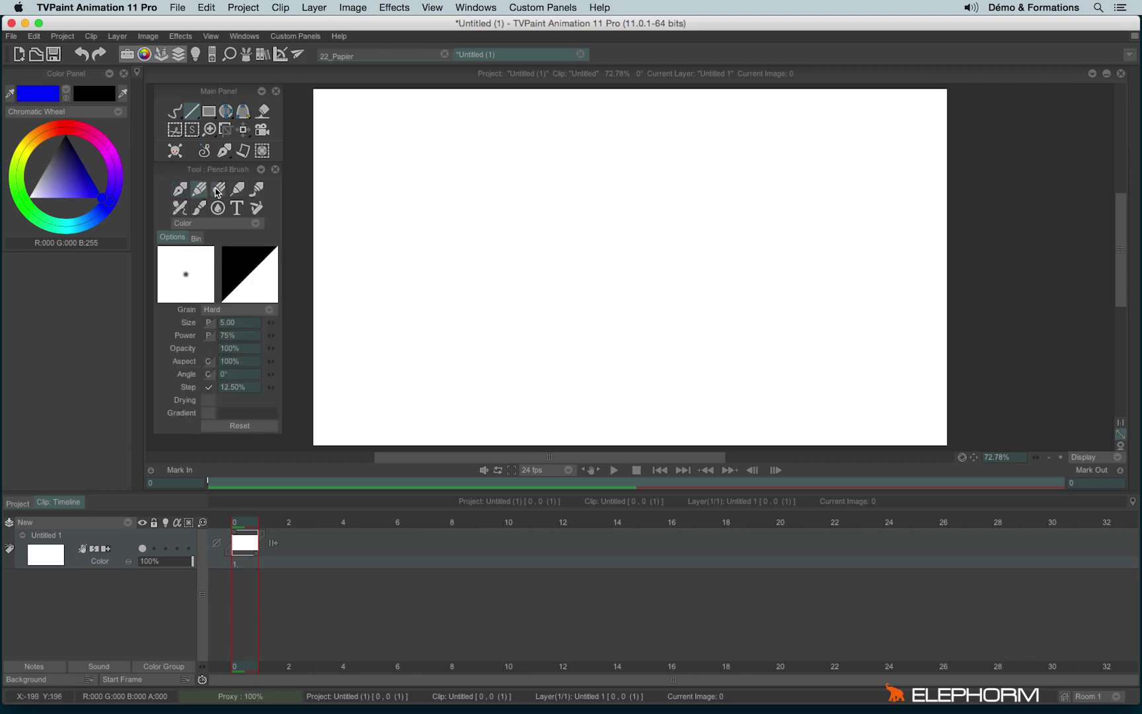
click(218, 190)
click(238, 190)
click(256, 190)
click(179, 191)
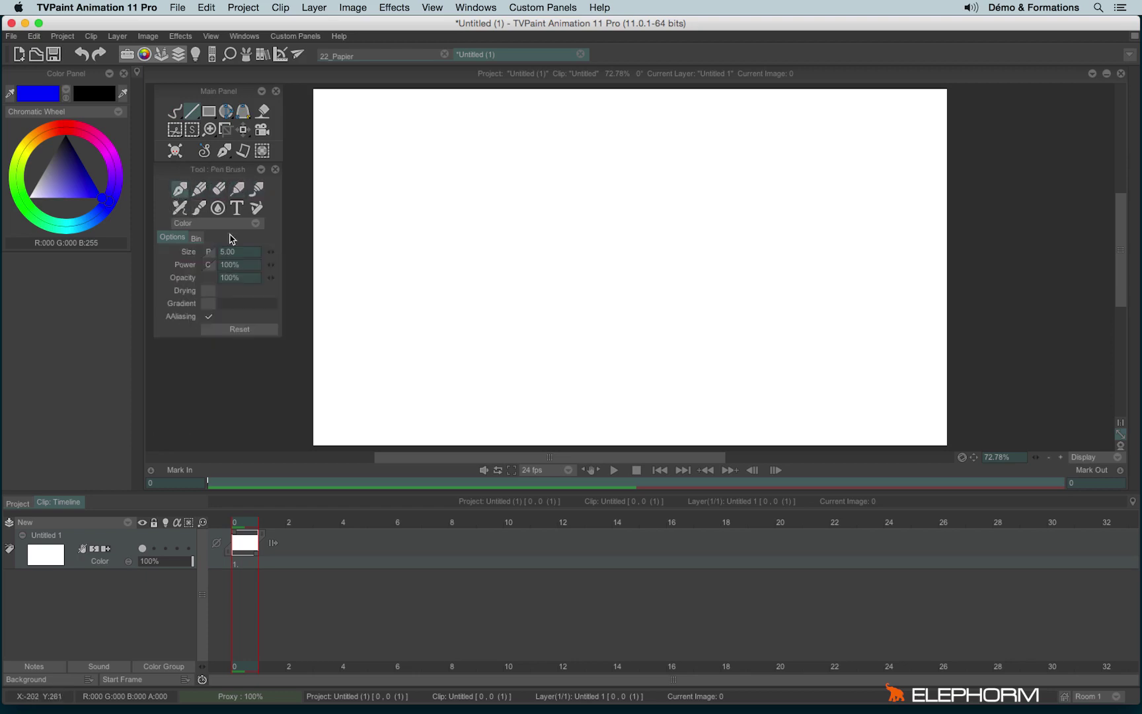
mouse_move(358, 102)
mouse_down()
mouse_move(346, 135)
mouse_move(375, 255)
mouse_move(322, 118)
mouse_move(374, 219)
mouse_move(368, 349)
mouse_move(389, 372)
mouse_up()
Draw a thin grainy wavy pencil line, then erase parts of the strokes with the eraser.
click(176, 111)
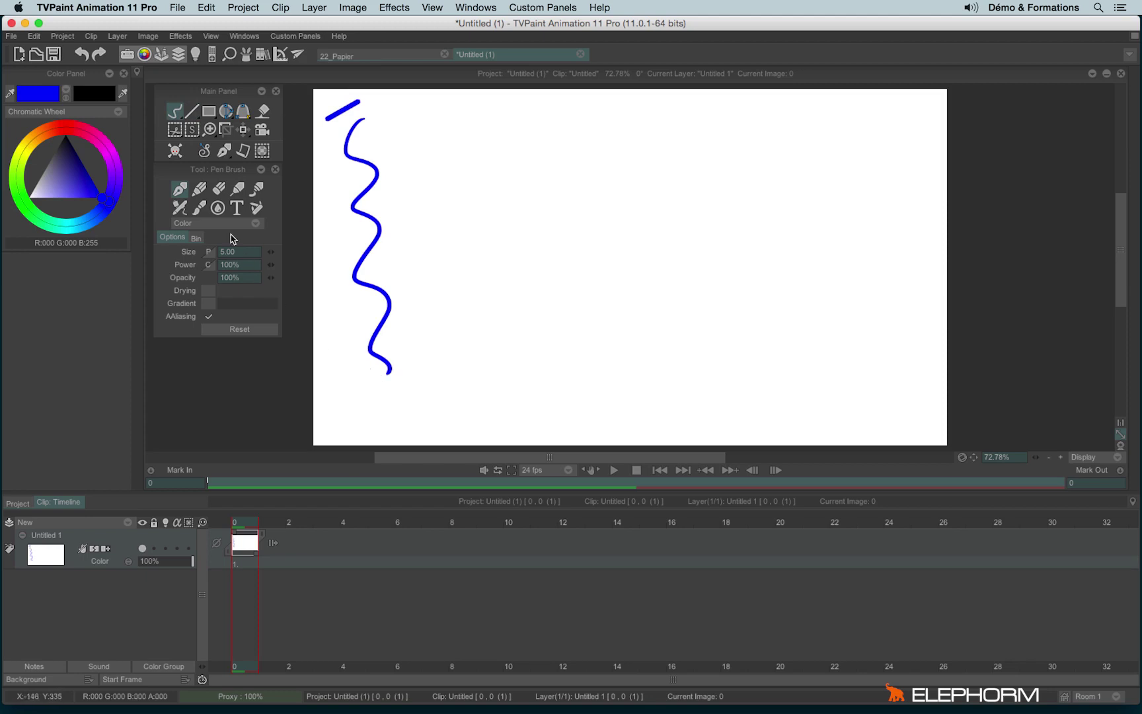
click(198, 190)
mouse_move(424, 111)
mouse_down()
mouse_move(404, 144)
mouse_move(409, 237)
mouse_move(444, 345)
mouse_up()
click(235, 189)
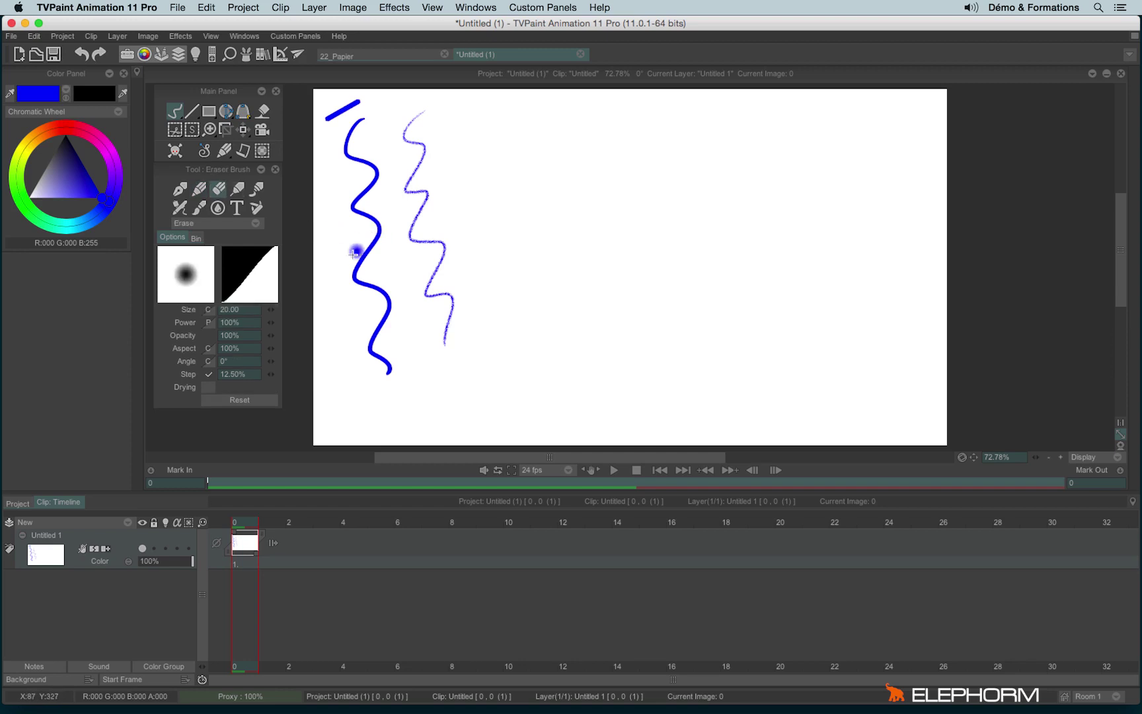
mouse_move(354, 250)
mouse_down()
mouse_move(423, 238)
mouse_move(399, 291)
mouse_move(433, 294)
mouse_up()
Draw a thin wavy mechanical pen line and a thick blue oil-brush zigzag.
click(237, 189)
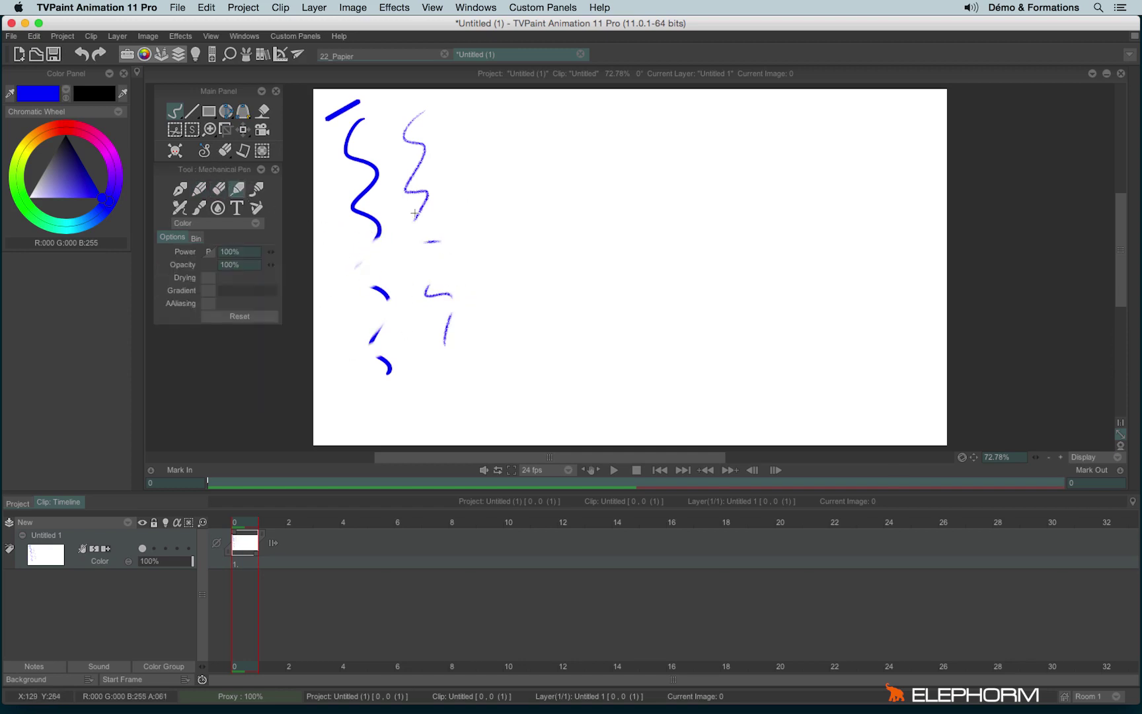
drag(488, 123, 499, 360)
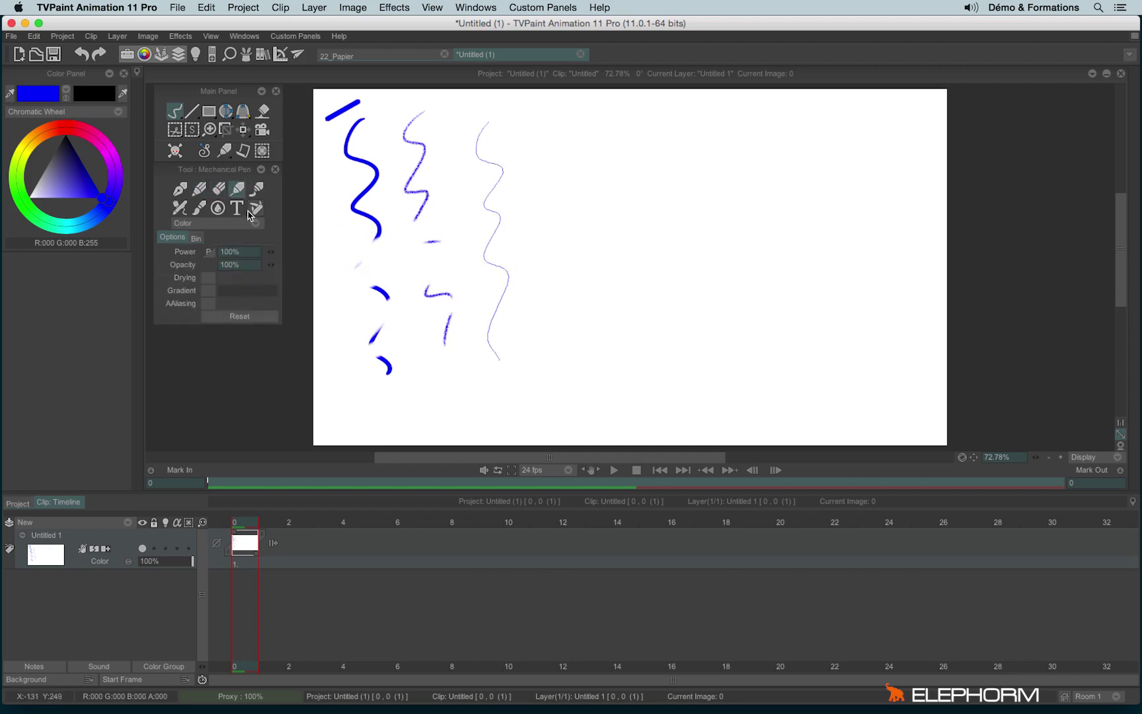
click(256, 190)
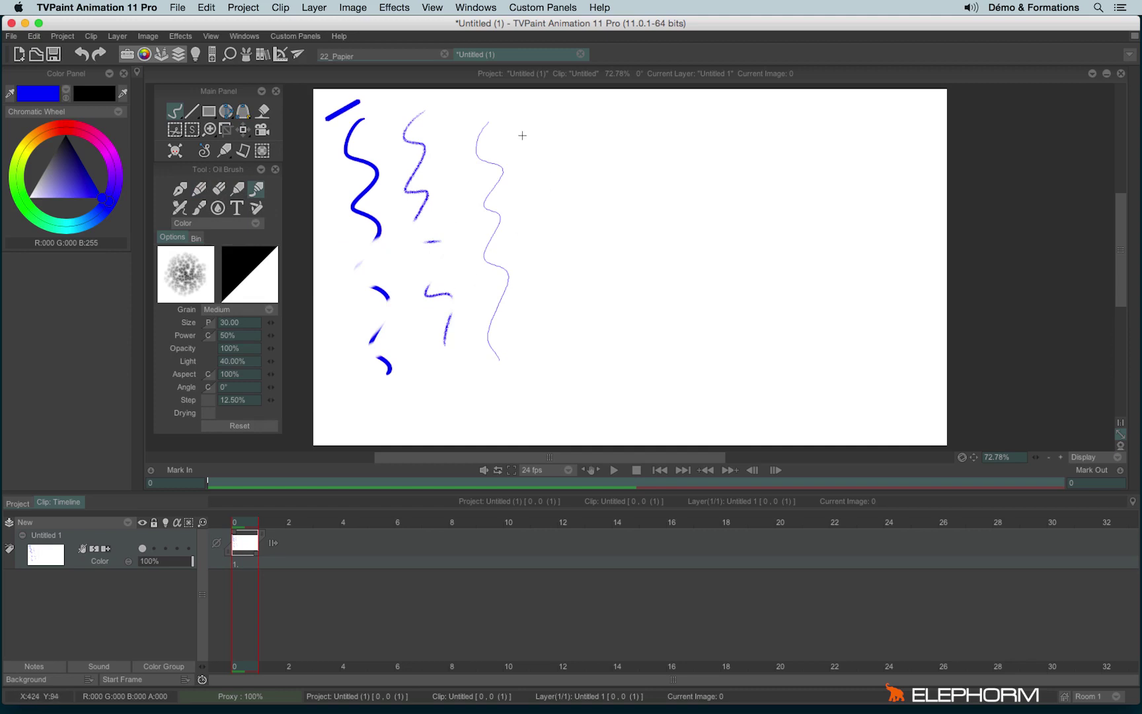
mouse_move(522, 136)
mouse_down()
mouse_move(561, 326)
mouse_move(614, 357)
mouse_up()
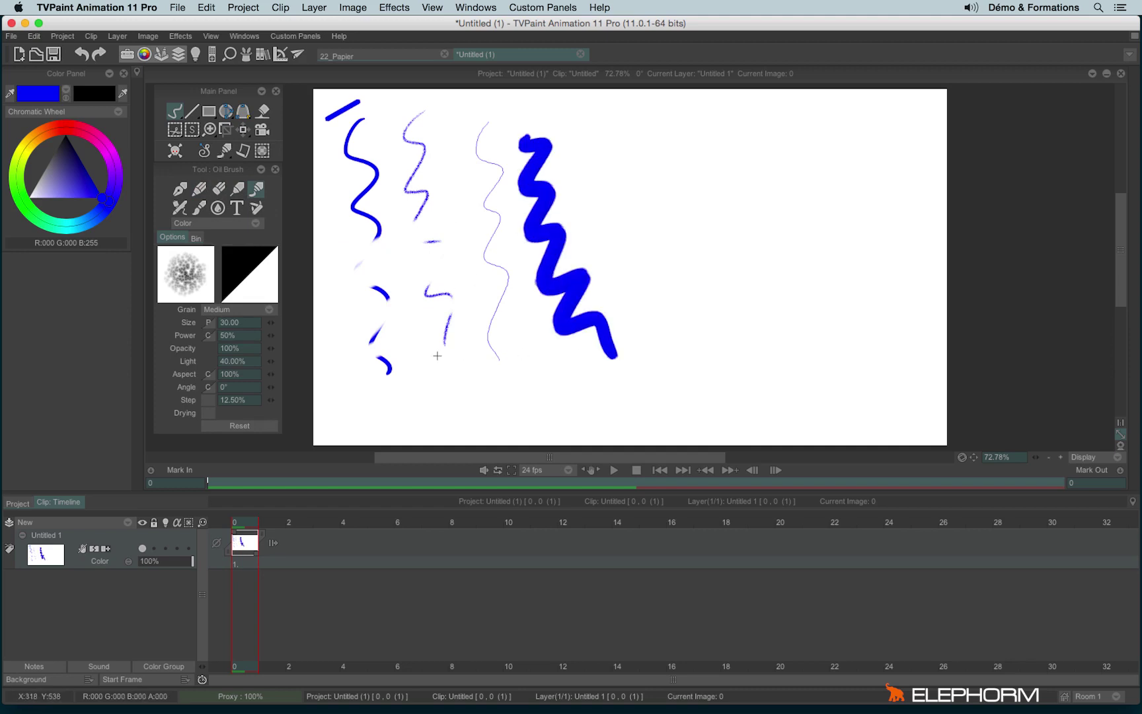
Spray a soft blue airbrush stroke and paint a translucent looping wet-brush stroke.
click(184, 209)
mouse_move(618, 129)
mouse_down()
mouse_move(668, 218)
mouse_move(733, 398)
mouse_up()
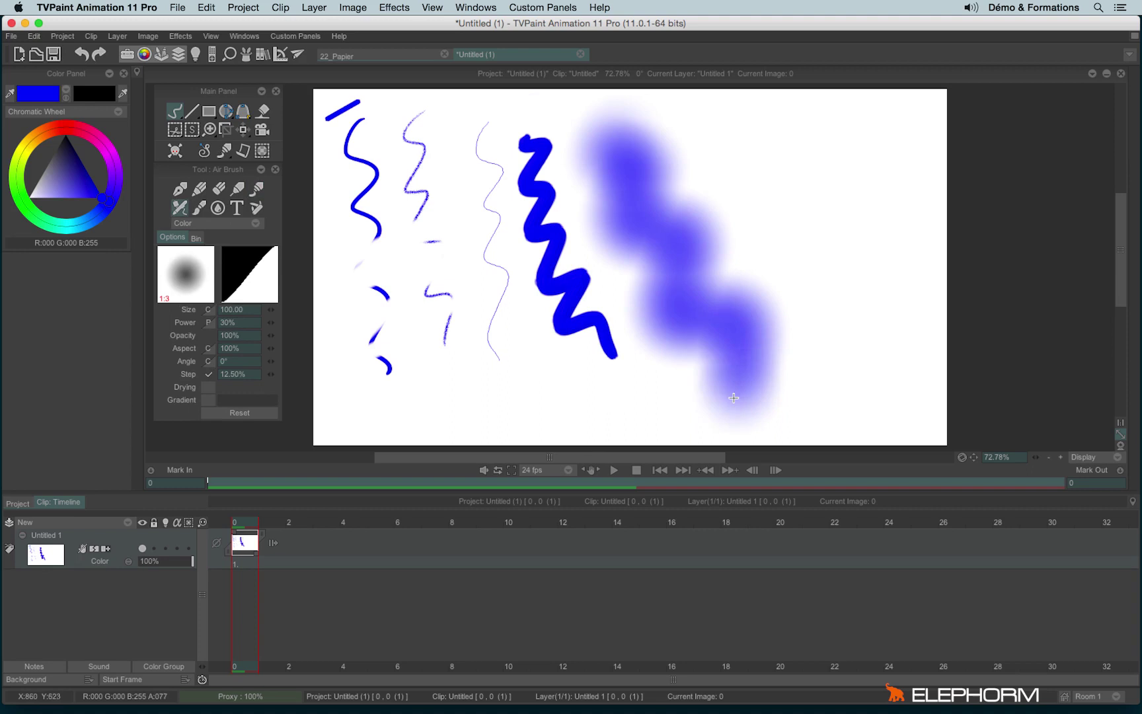
click(198, 208)
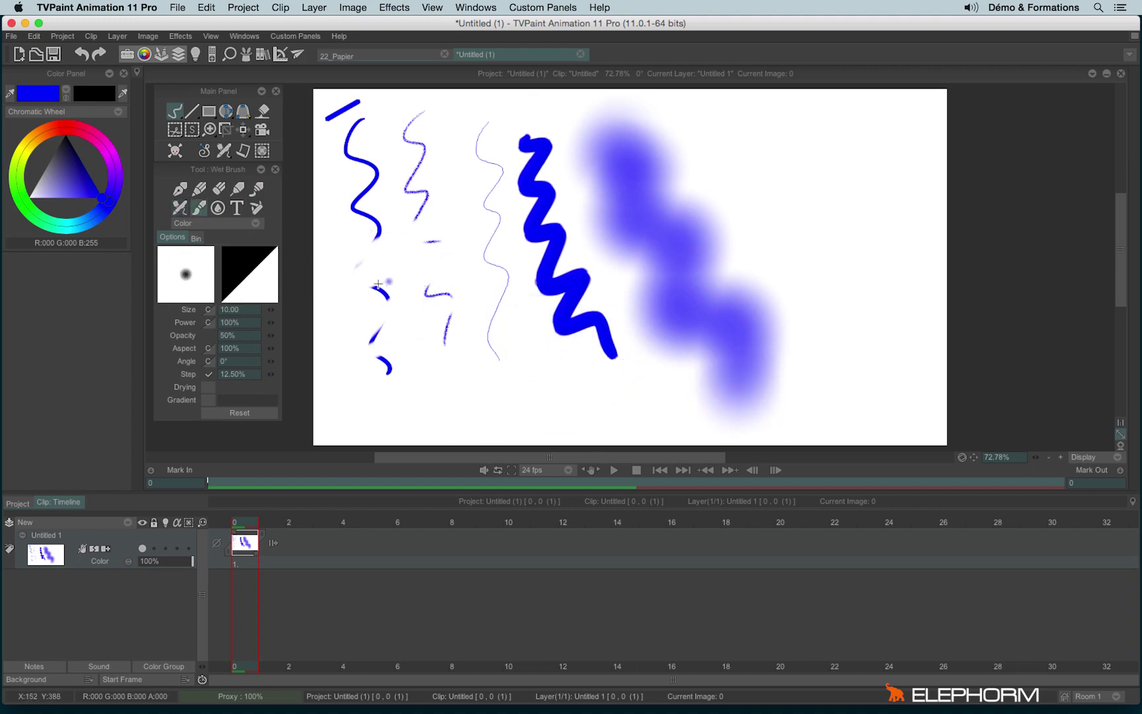
mouse_move(362, 322)
mouse_down()
mouse_move(485, 303)
mouse_move(769, 199)
mouse_move(472, 305)
mouse_move(658, 285)
mouse_move(666, 374)
mouse_up()
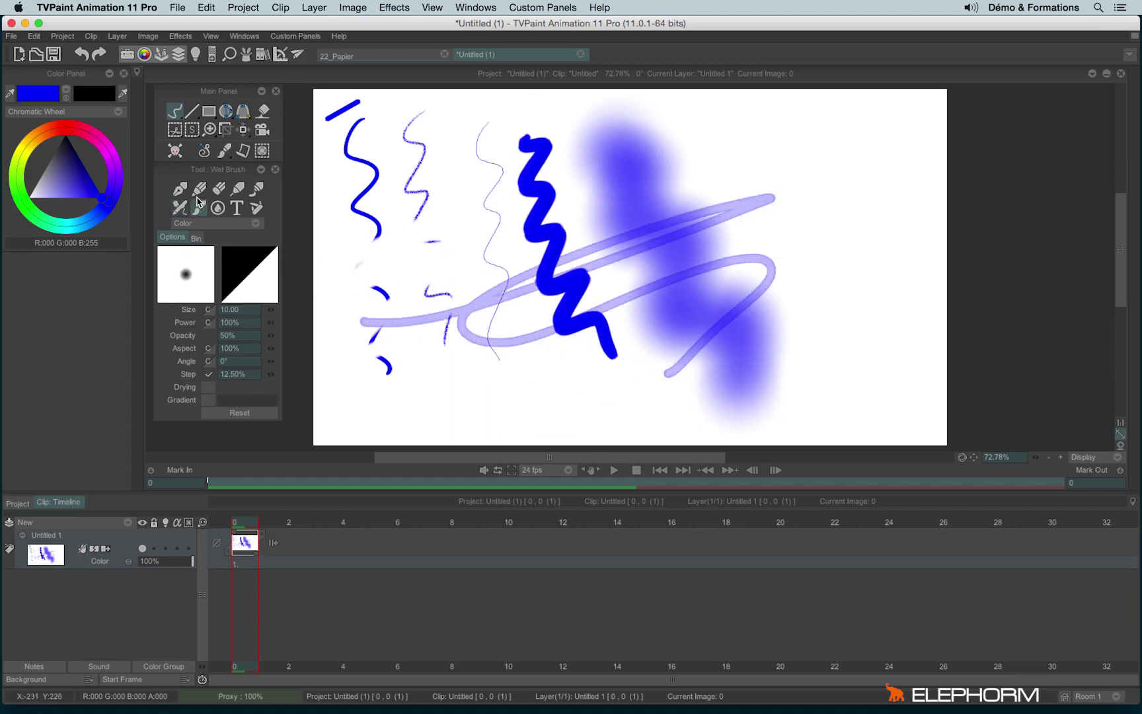
Smear the strokes into soft streaks with the smear brush, undoing a stray dot.
click(217, 207)
mouse_move(628, 170)
mouse_down()
mouse_move(504, 212)
mouse_move(562, 224)
mouse_move(595, 318)
mouse_move(624, 340)
mouse_up()
click(344, 256)
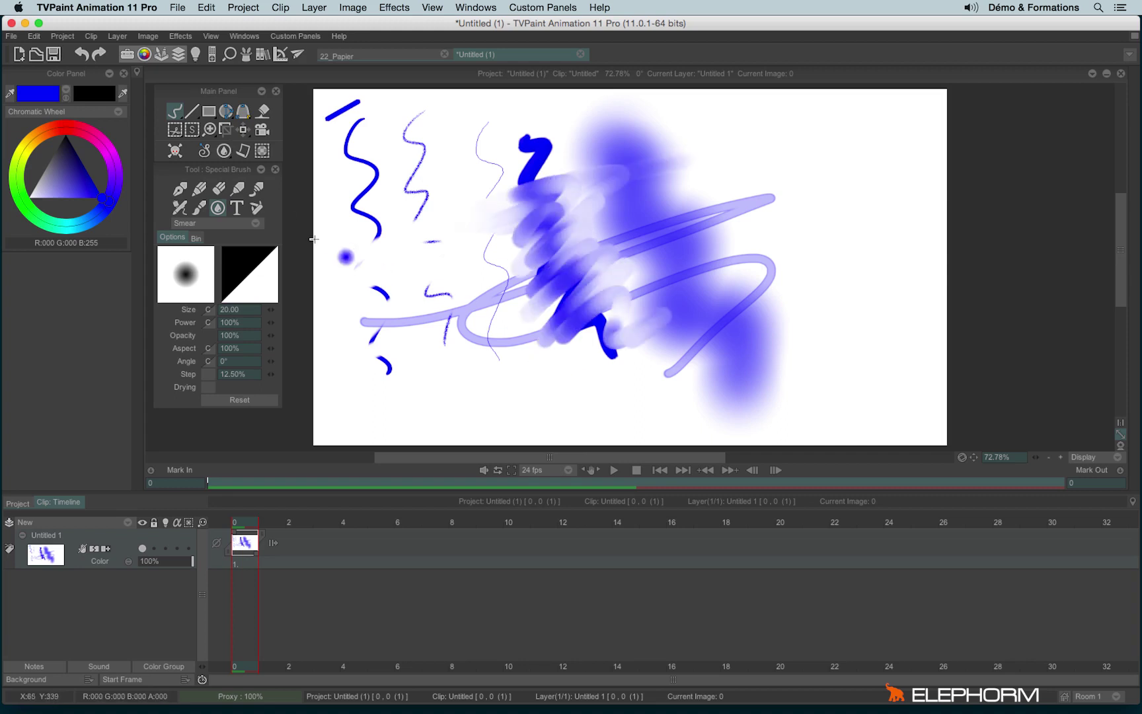
key(super+z)
Paint repeated 'Saisir le texte ici' sample text along a curving stroke with the text brush.
click(237, 208)
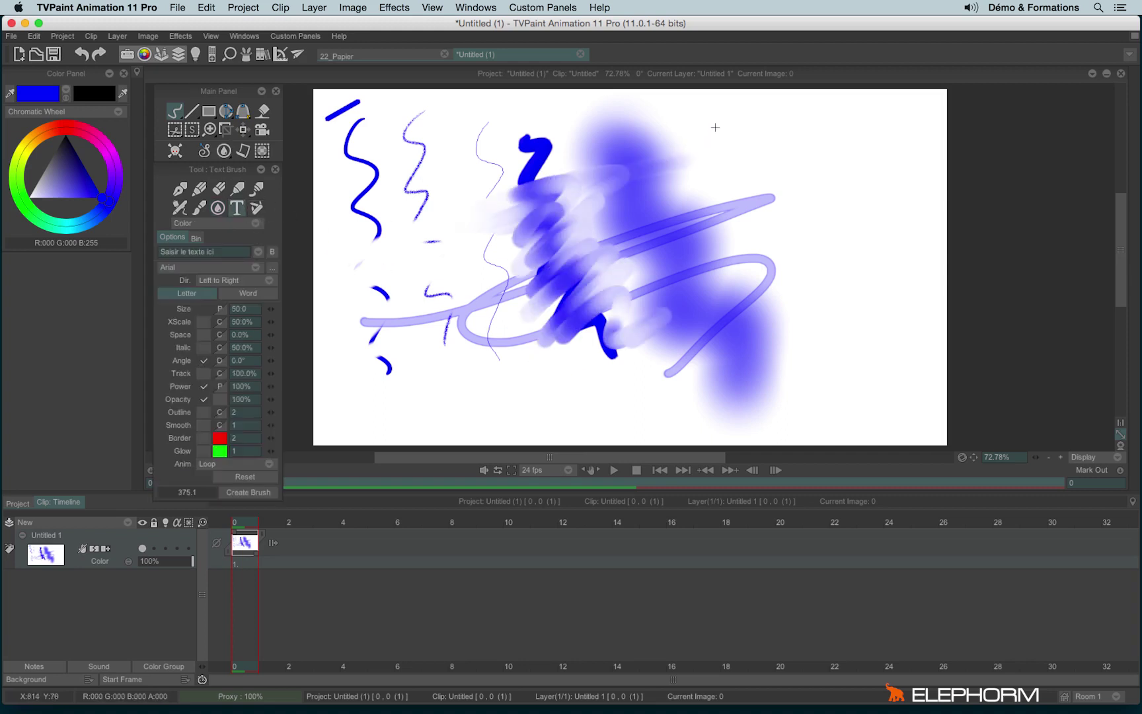
mouse_move(715, 127)
mouse_down()
mouse_move(772, 151)
mouse_move(882, 146)
mouse_move(898, 196)
mouse_move(804, 265)
mouse_move(919, 360)
mouse_move(769, 396)
mouse_move(477, 402)
mouse_up()
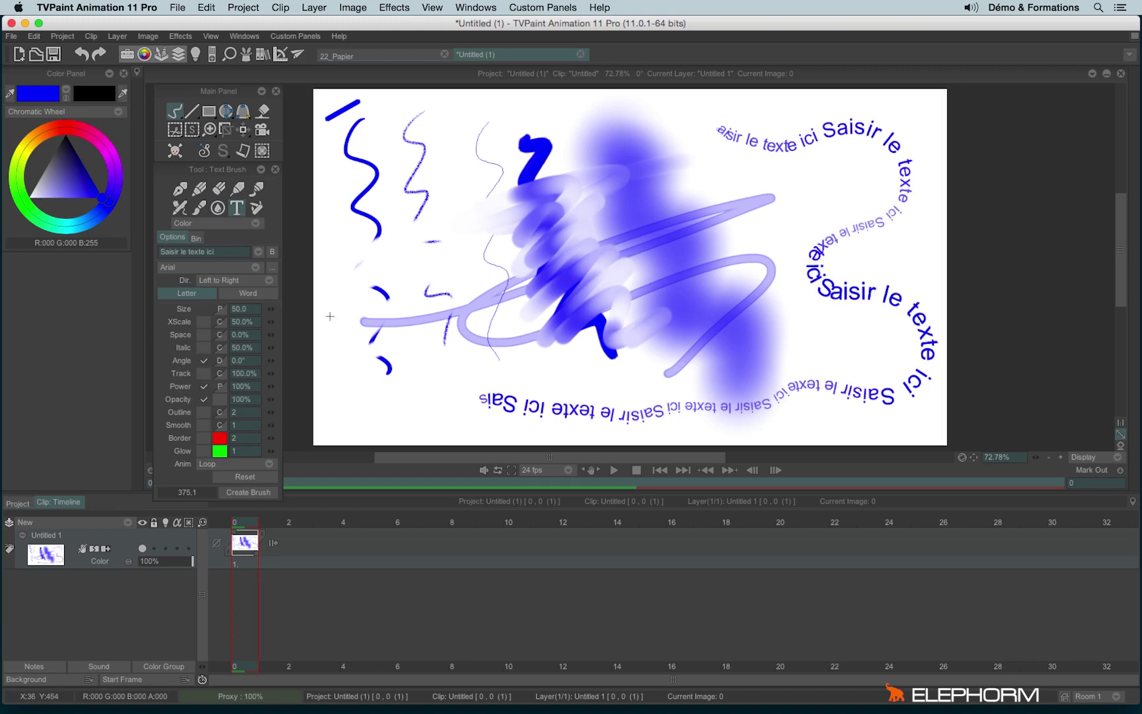
click(256, 208)
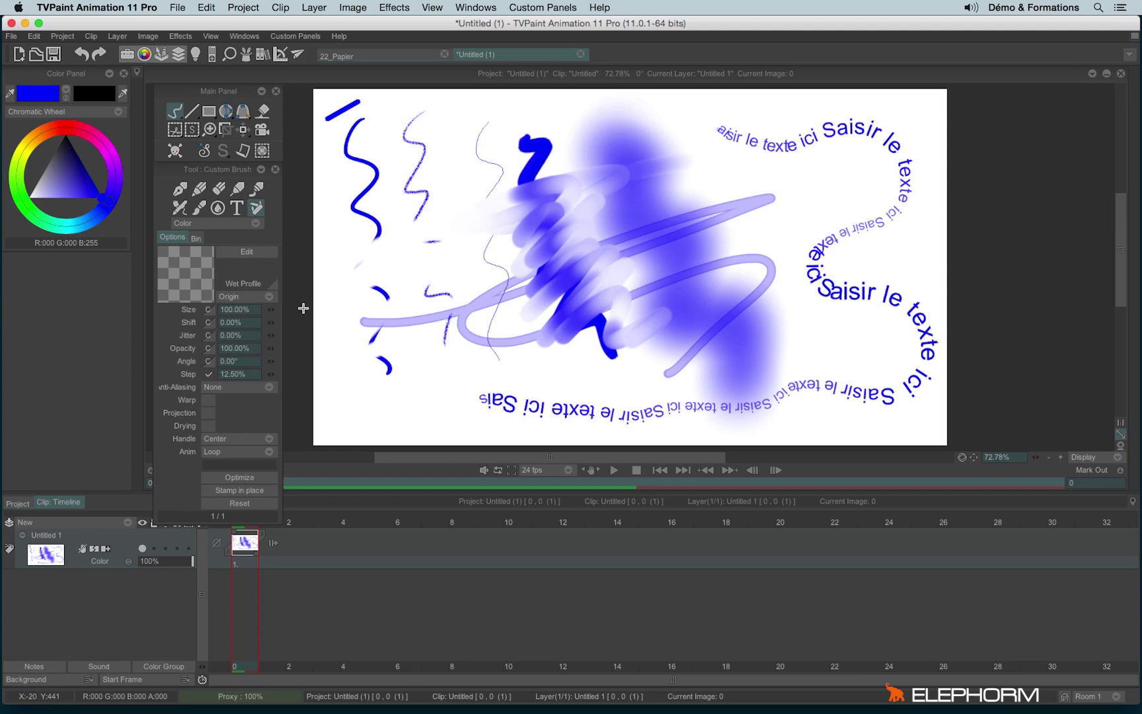
Clear the canvas, pick the Pen Brush, browse the paper library, then show the 22_Papier project.
key(BackSpace)
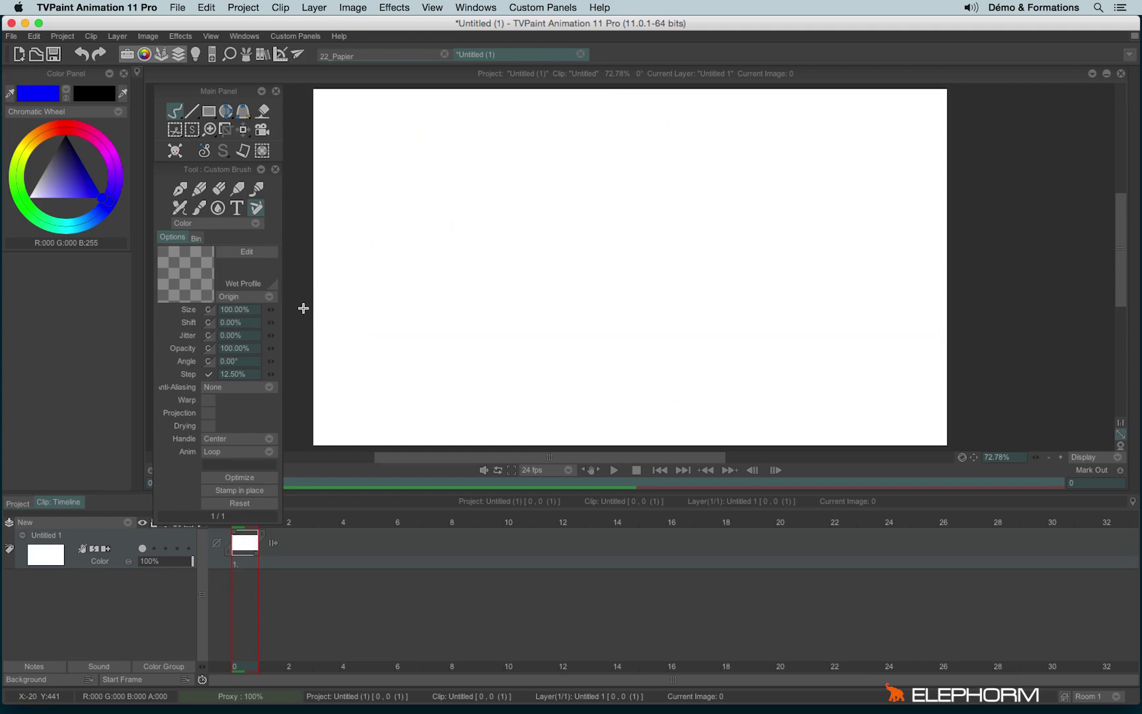
click(179, 190)
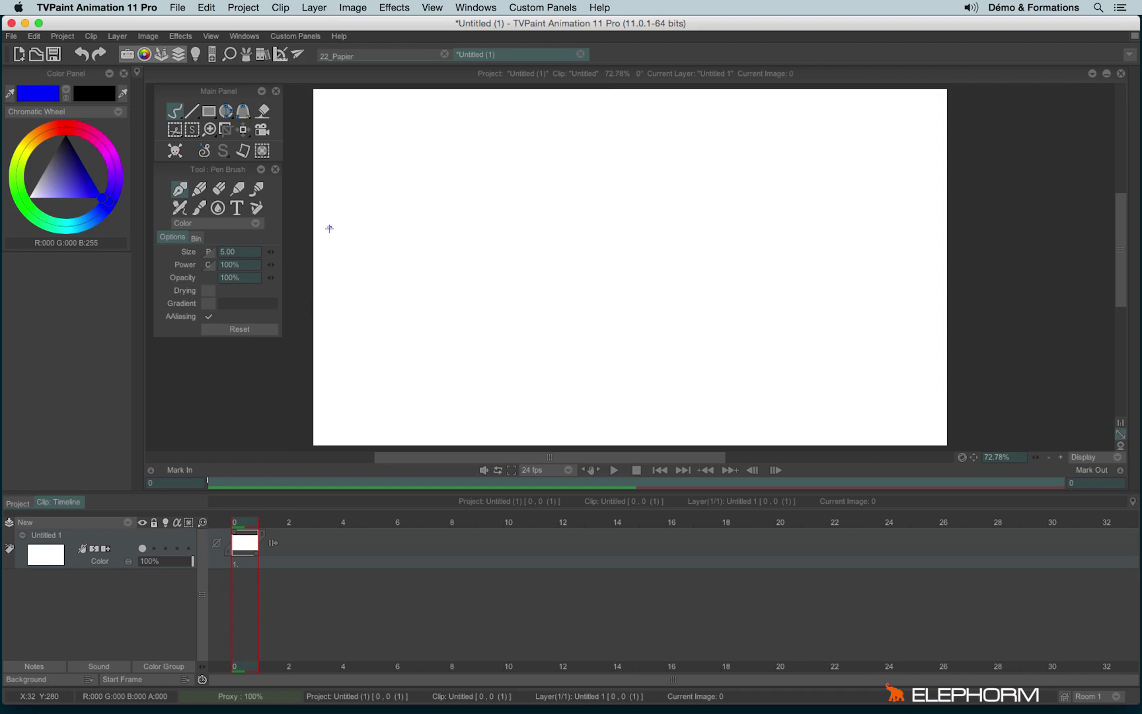
click(245, 152)
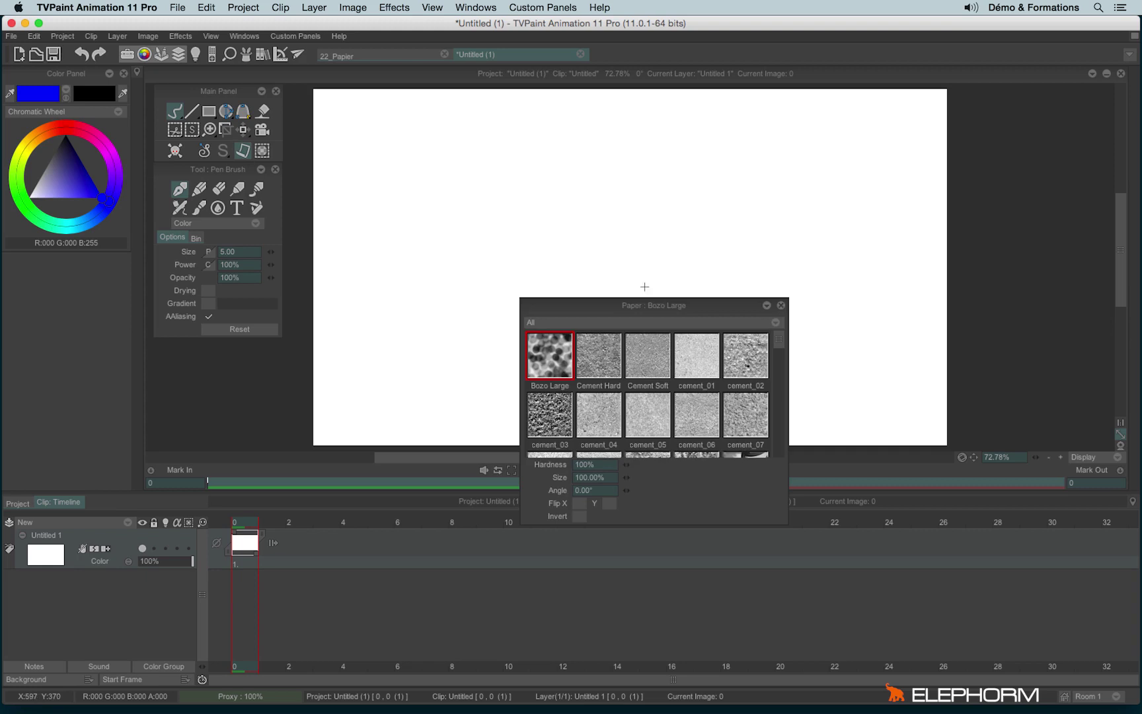
drag(660, 308, 495, 140)
mouse_move(613, 171)
mouse_down()
mouse_move(613, 217)
mouse_move(616, 169)
mouse_up()
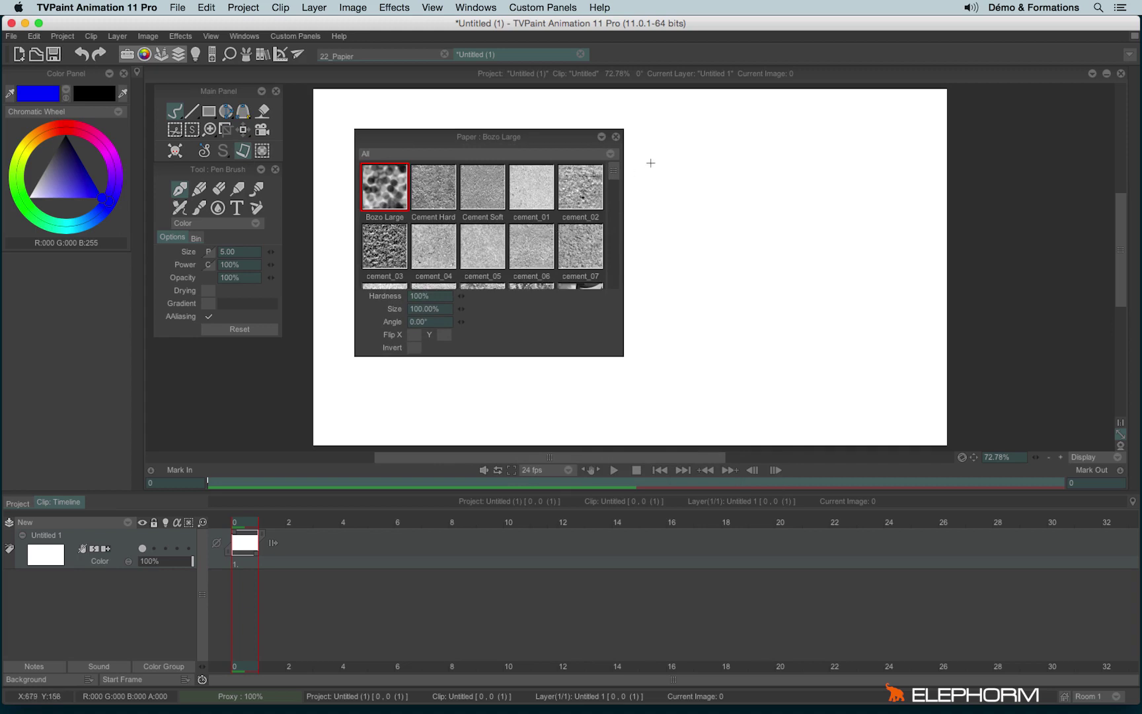
click(615, 137)
click(367, 56)
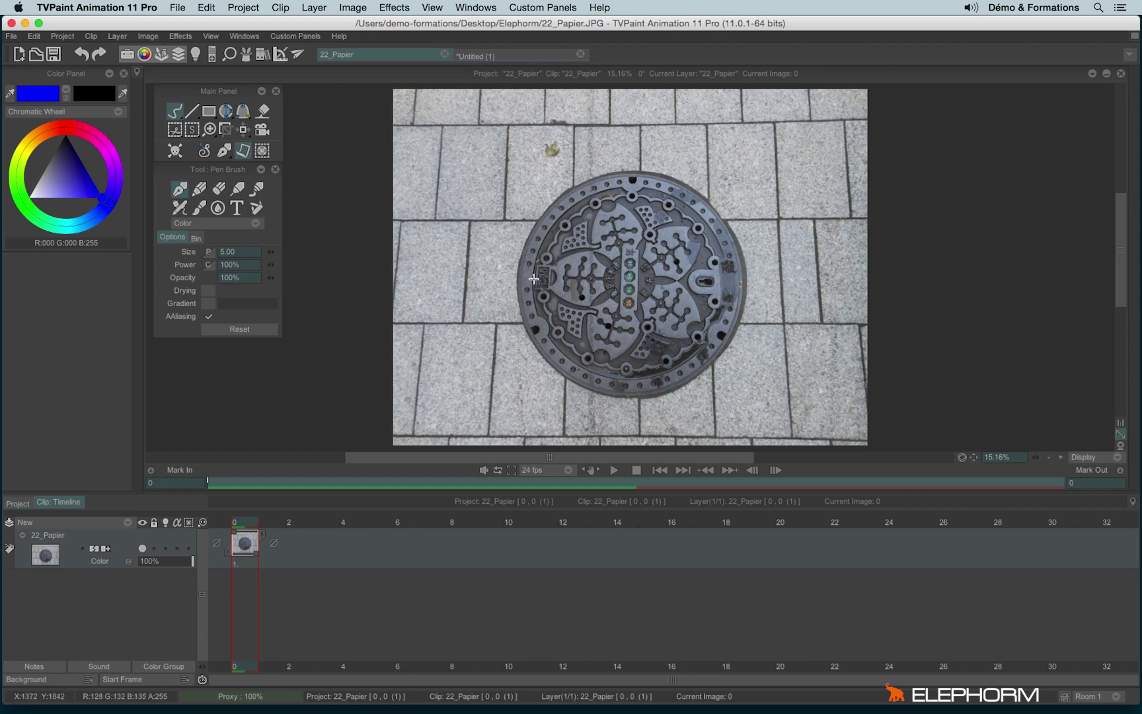
Create a new paper texture named 22_Papier from the manhole cover photo.
click(243, 152)
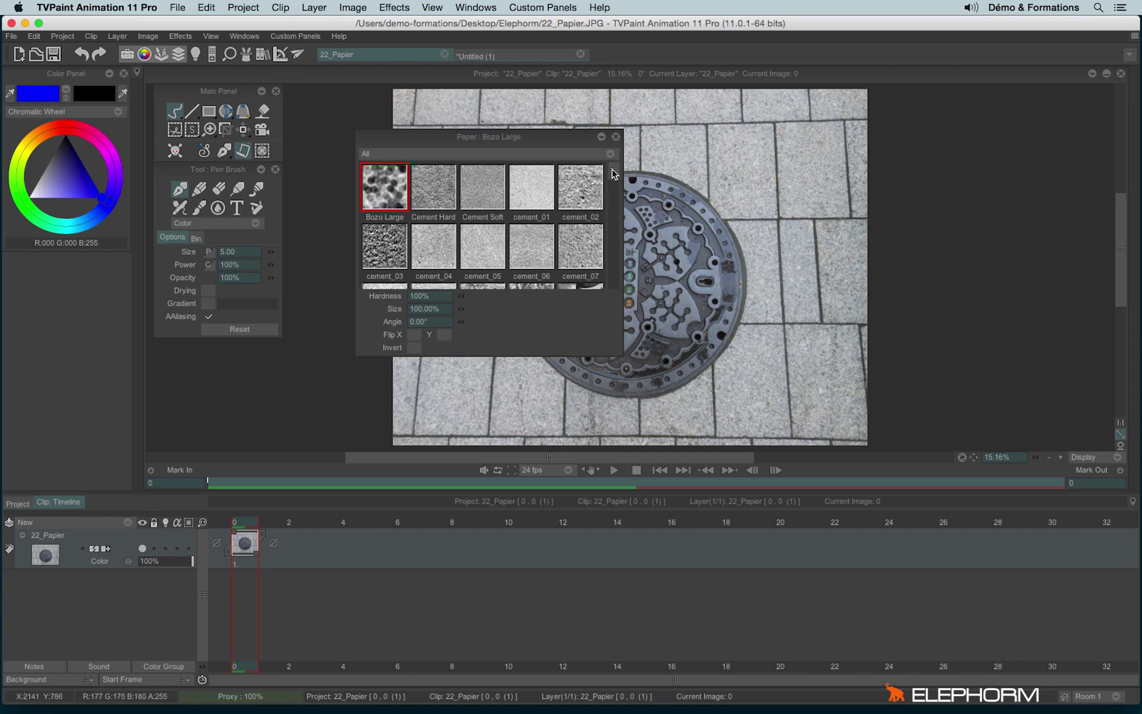
drag(613, 172, 614, 294)
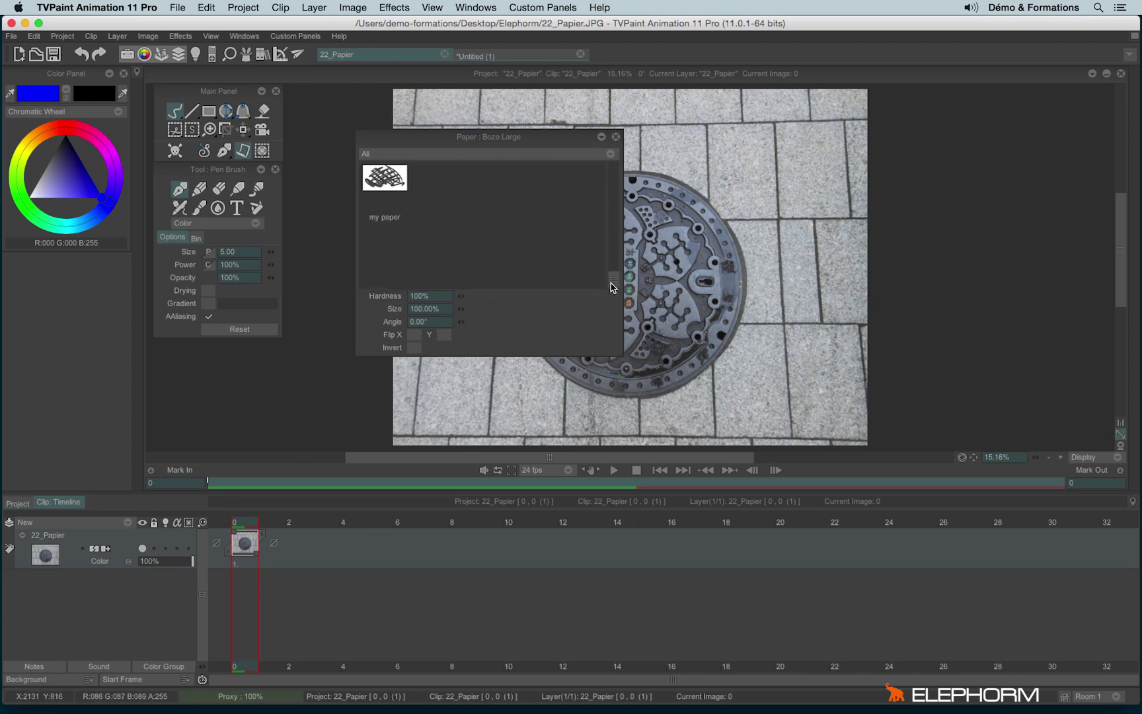
right_click(440, 190)
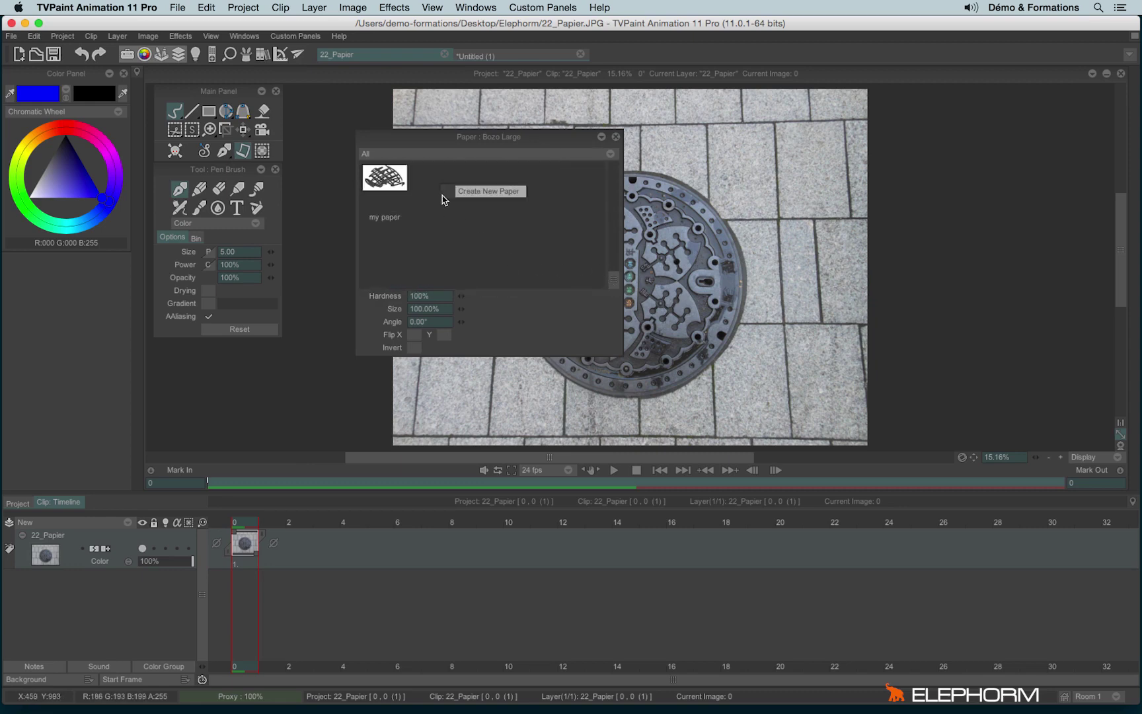
click(488, 191)
click(552, 385)
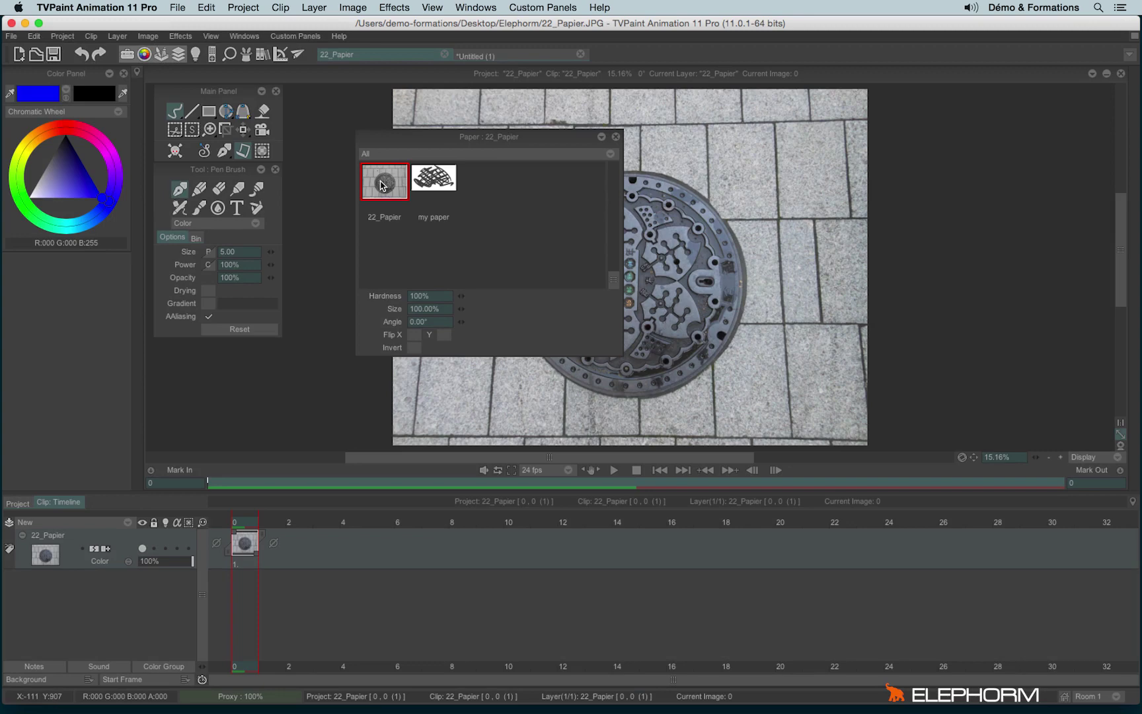
On the Untitled canvas, test a size-94 pen stroke with the 22_Papier texture, then undo it.
click(482, 55)
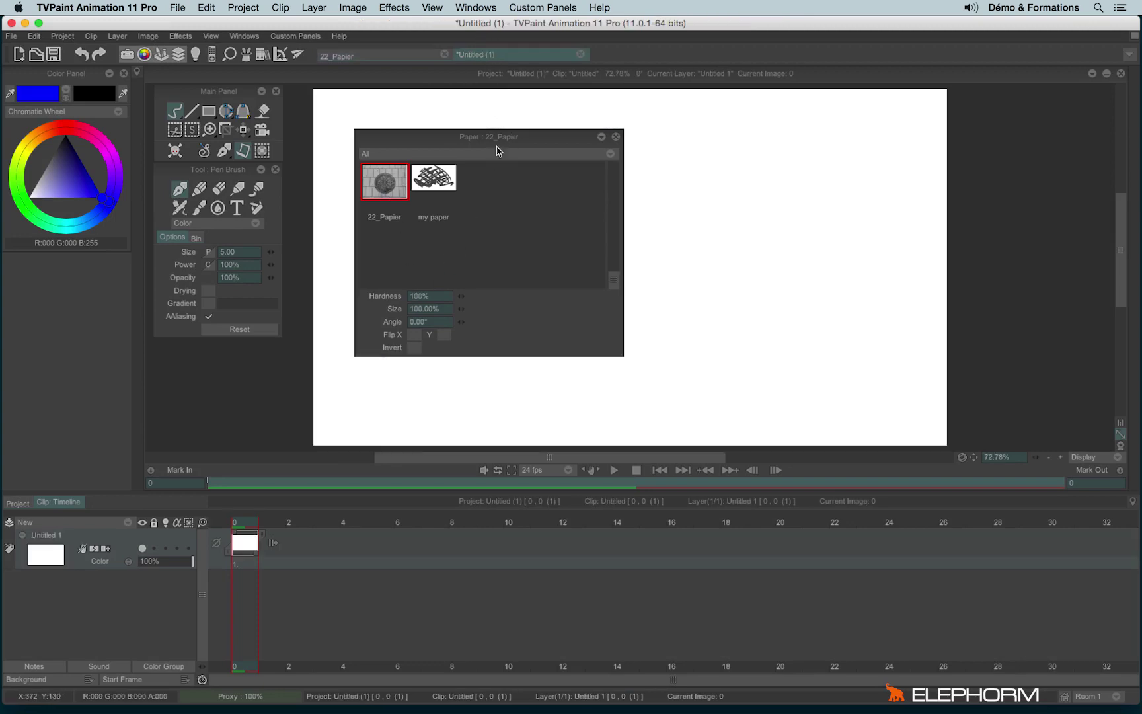
drag(497, 135, 379, 214)
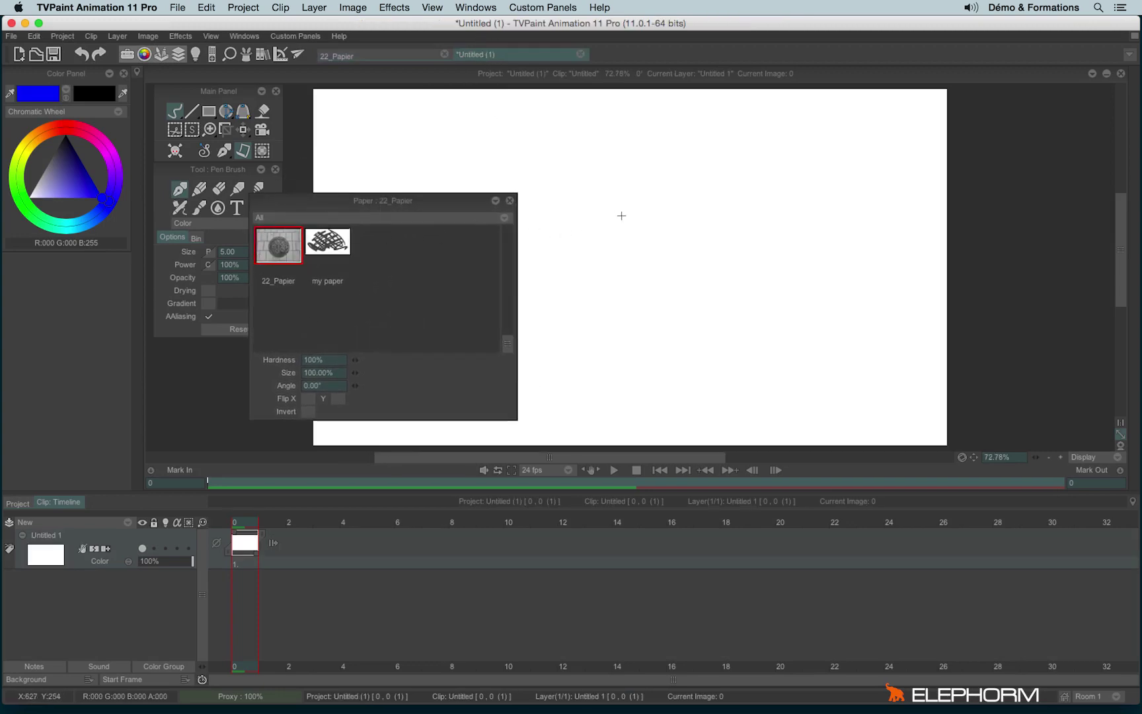
drag(594, 186, 618, 208)
mouse_move(498, 180)
mouse_down()
mouse_move(561, 167)
mouse_move(658, 194)
mouse_move(665, 283)
mouse_move(790, 302)
mouse_move(463, 132)
mouse_move(575, 94)
mouse_move(755, 375)
mouse_move(625, 258)
mouse_up()
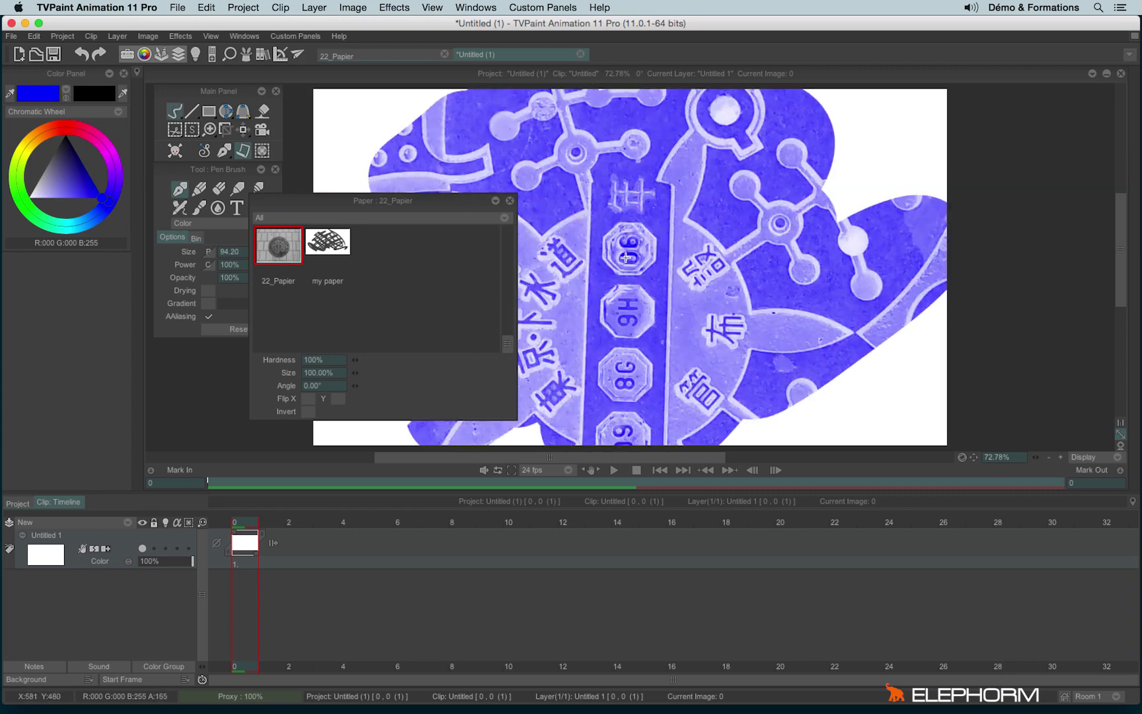
key(ctrl+z)
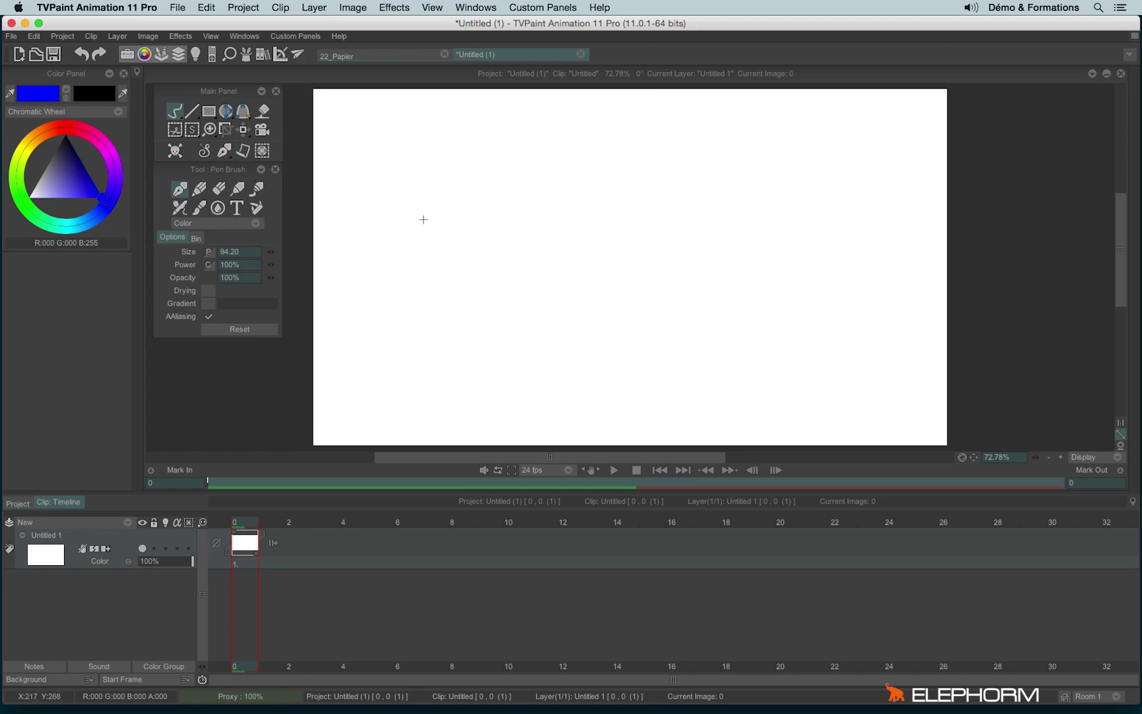
Set the pen size to 2 and dock the pen settings and tool palette in the left column.
double_click(249, 253)
text(2)
key(Return)
mouse_move(210, 175)
mouse_down()
mouse_move(140, 297)
mouse_move(72, 265)
mouse_up()
drag(222, 92, 66, 74)
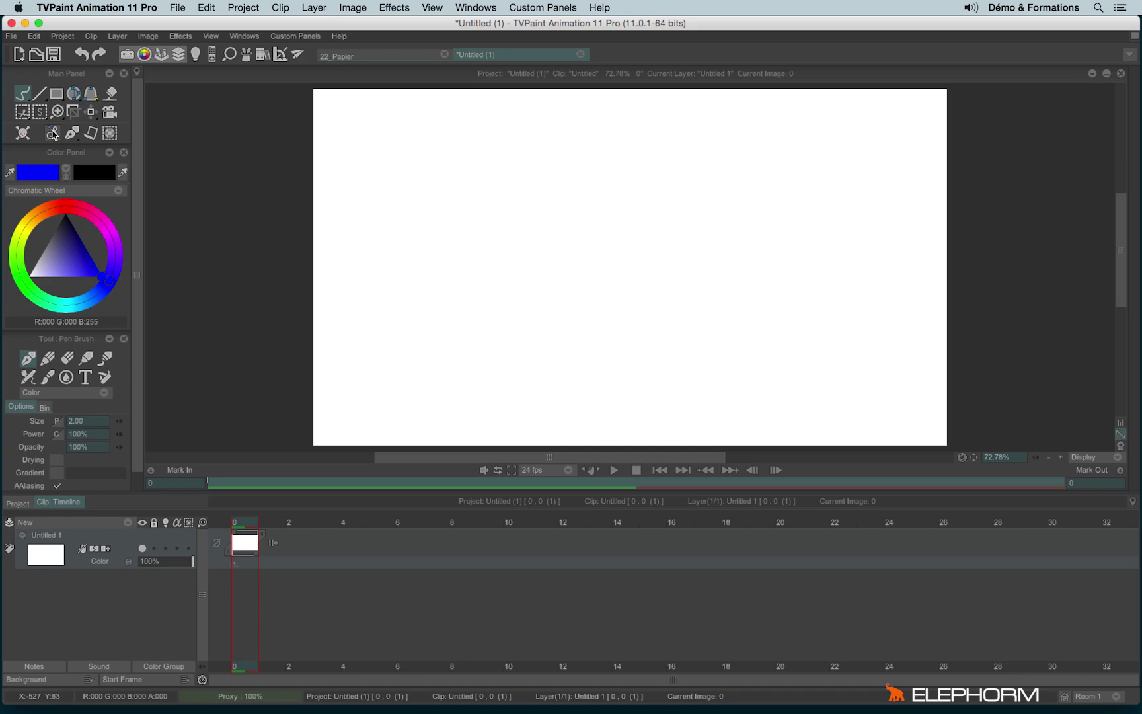
Bring up the Line Smoothing settings and draw, then erase, an unsmoothed test line.
click(52, 134)
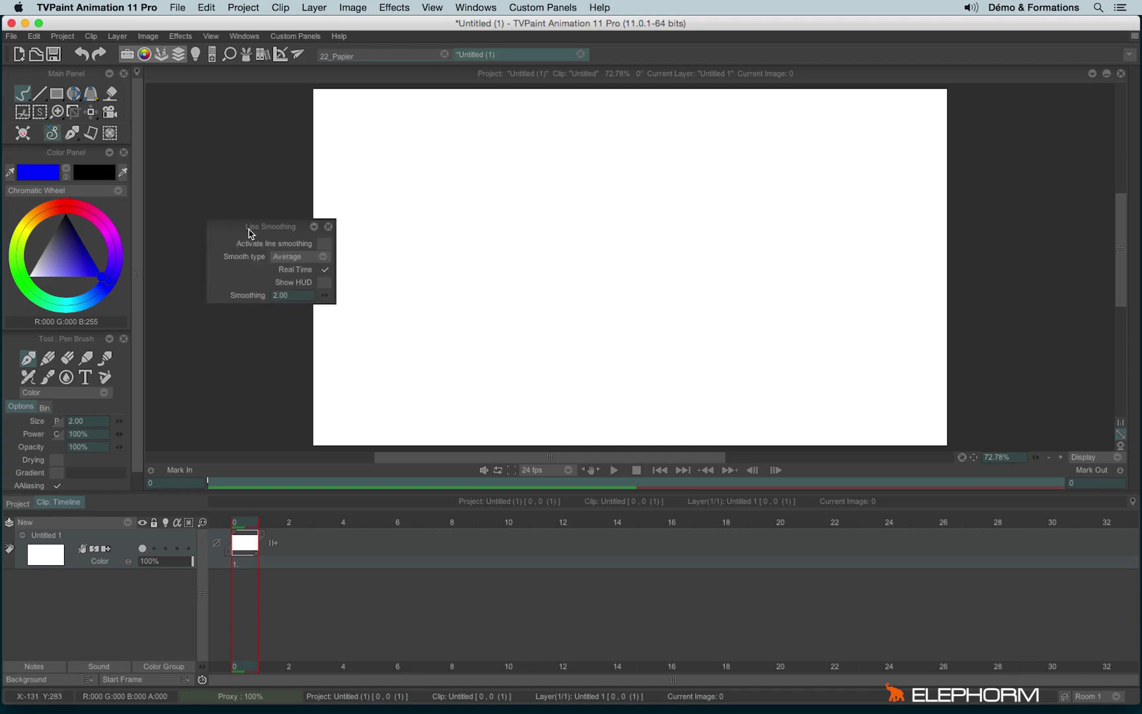
drag(249, 232, 212, 122)
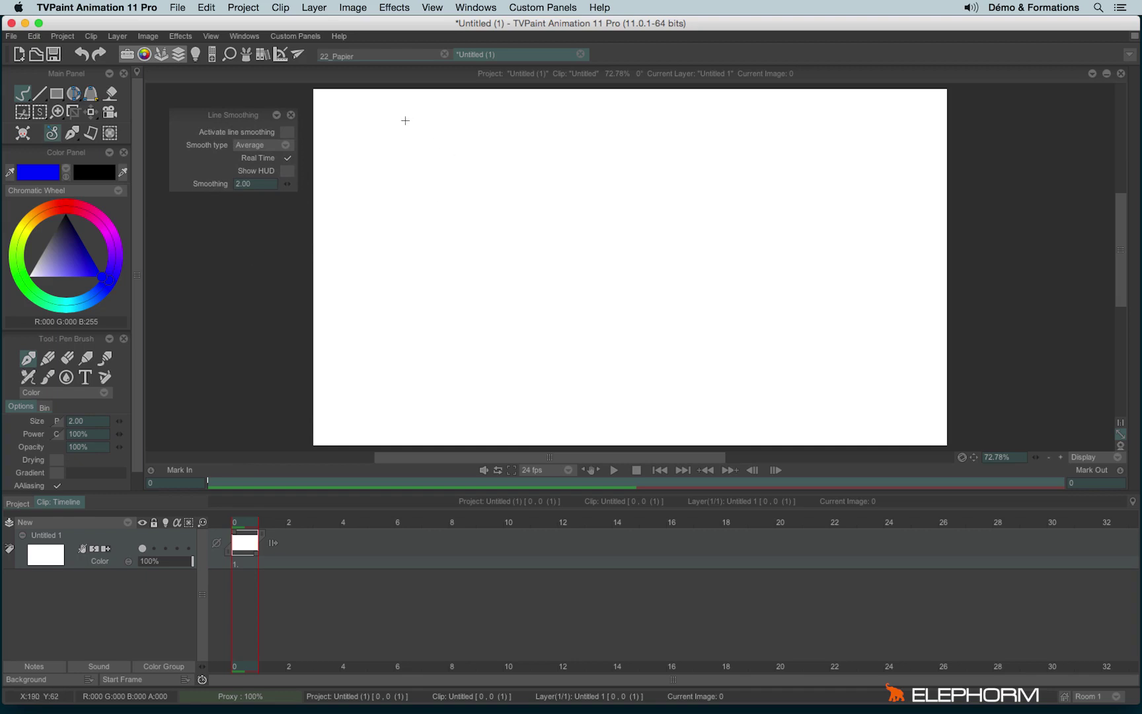
mouse_move(405, 131)
mouse_down()
mouse_move(434, 264)
mouse_move(470, 350)
mouse_move(510, 358)
mouse_move(582, 289)
mouse_move(568, 248)
mouse_move(579, 207)
mouse_move(639, 281)
mouse_up()
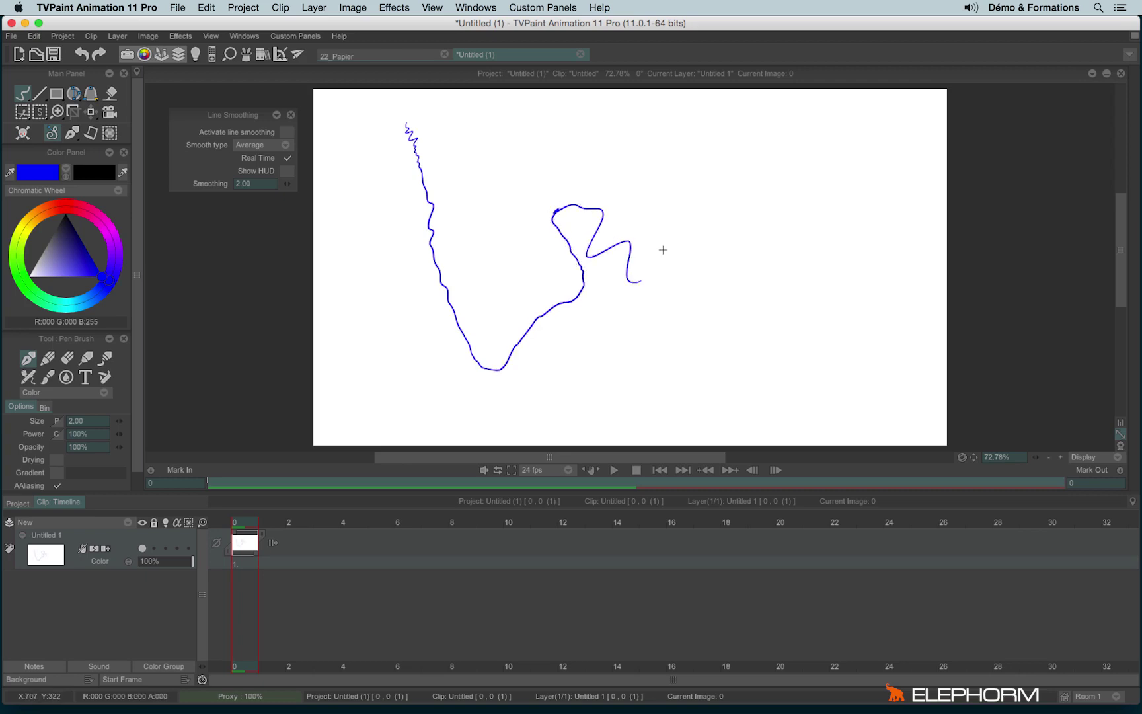
key(BackSpace)
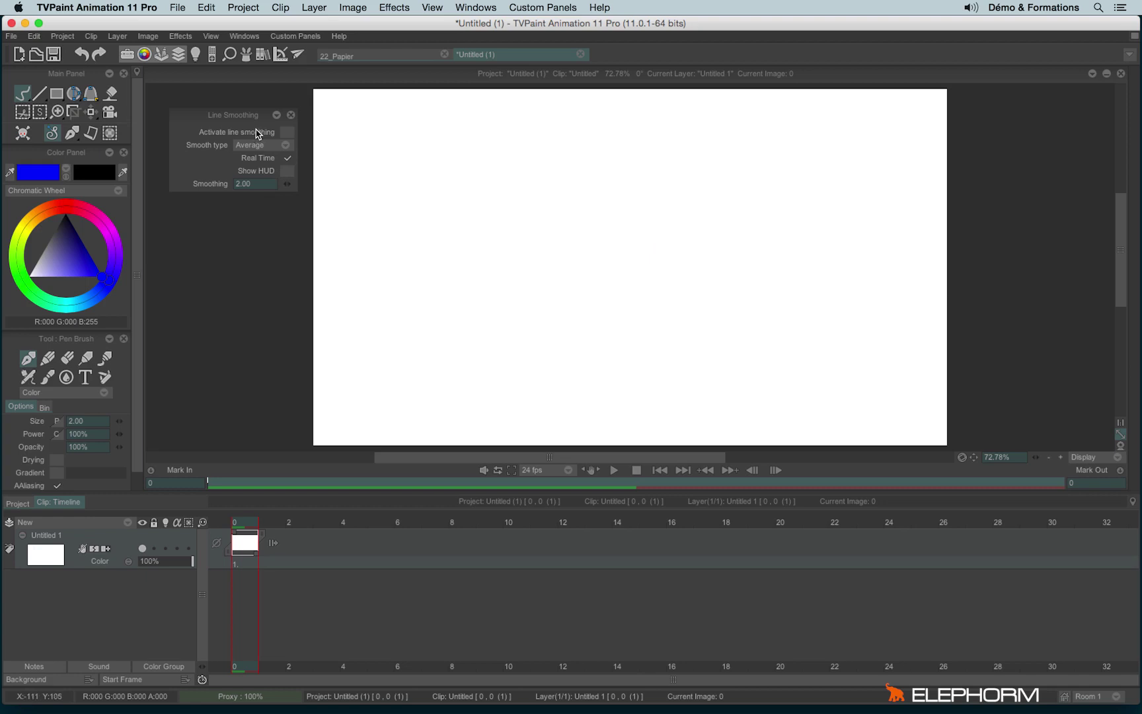
Activate line smoothing with Show HUD and draw a smooth wavy curve at upper left.
click(288, 133)
click(288, 172)
mouse_move(374, 125)
mouse_down()
mouse_move(354, 153)
mouse_move(361, 182)
mouse_move(425, 190)
mouse_move(436, 203)
mouse_move(438, 227)
mouse_move(415, 252)
mouse_move(447, 253)
mouse_move(478, 226)
mouse_move(494, 234)
mouse_move(491, 270)
mouse_move(452, 257)
mouse_move(437, 279)
mouse_move(459, 301)
mouse_move(492, 267)
mouse_move(505, 285)
mouse_move(487, 316)
mouse_move(502, 281)
mouse_move(498, 310)
mouse_move(482, 317)
mouse_move(496, 293)
mouse_up()
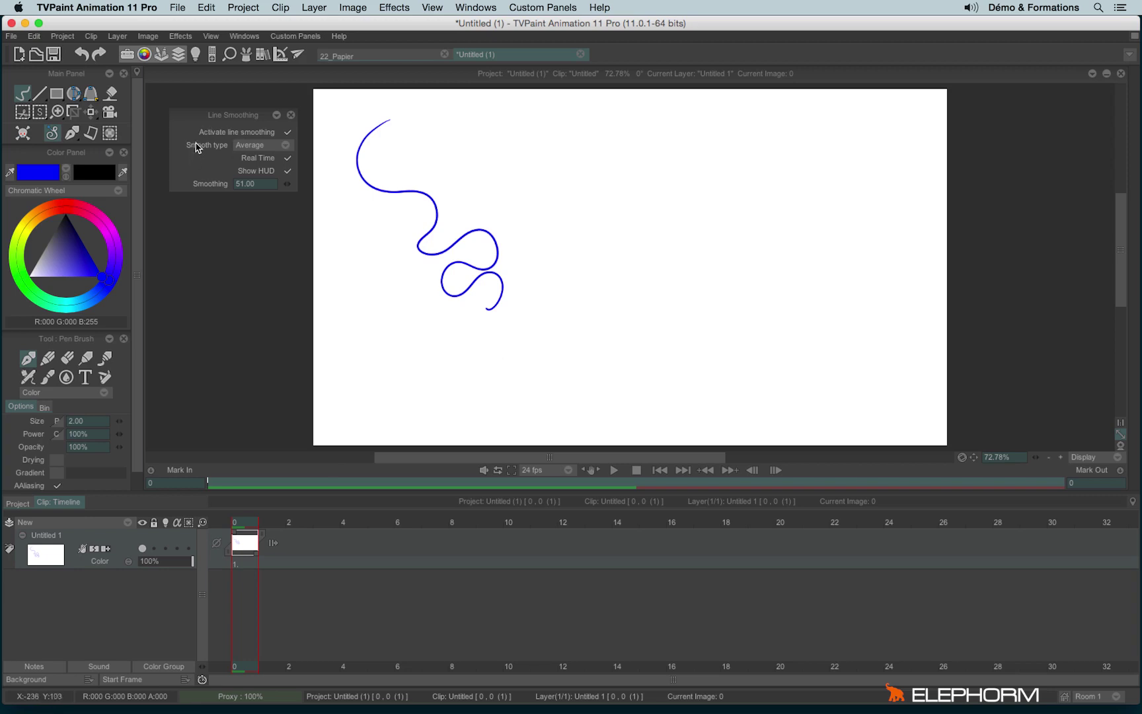
Switch the smoothing type to Pulled-string and draw a long curve.
click(239, 148)
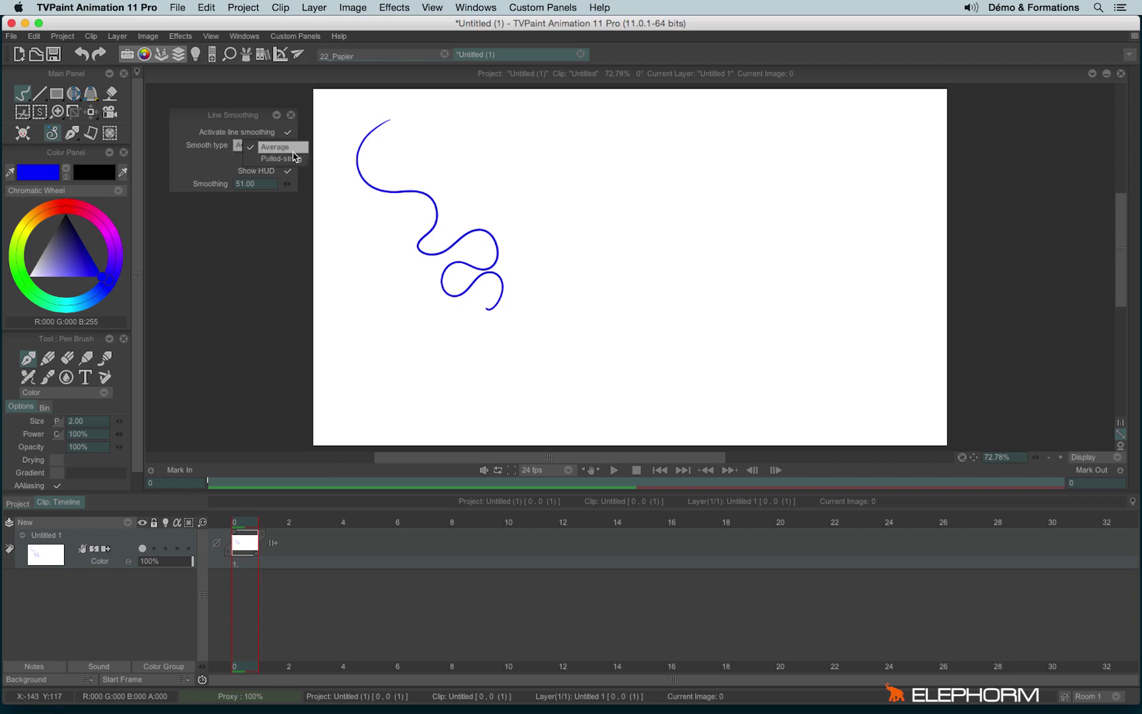
click(281, 159)
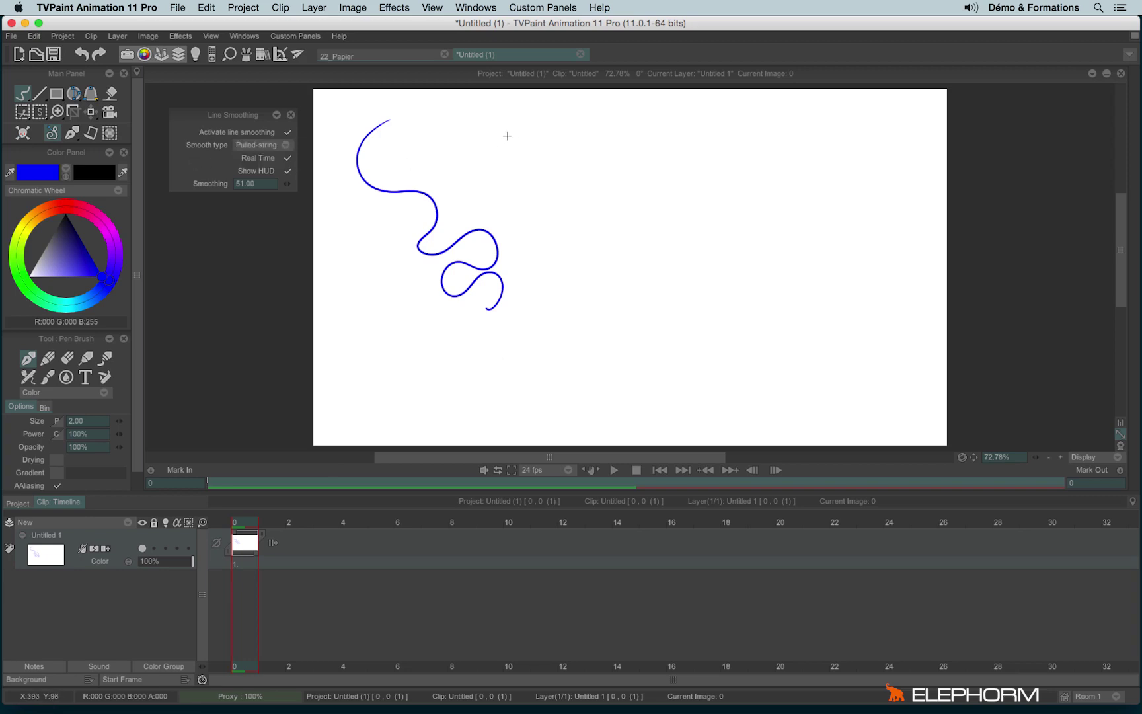
mouse_move(579, 131)
mouse_down()
mouse_move(547, 175)
mouse_move(537, 242)
mouse_move(599, 140)
mouse_move(623, 134)
mouse_move(640, 150)
mouse_move(604, 156)
mouse_move(589, 173)
mouse_move(590, 221)
mouse_move(614, 235)
mouse_move(654, 228)
mouse_move(672, 188)
mouse_move(649, 160)
mouse_move(631, 165)
mouse_move(626, 175)
mouse_move(655, 185)
mouse_move(665, 214)
mouse_move(639, 270)
mouse_move(599, 290)
mouse_move(667, 269)
mouse_move(678, 224)
mouse_move(672, 209)
mouse_move(678, 260)
mouse_move(660, 307)
mouse_move(591, 341)
mouse_move(641, 374)
mouse_move(665, 375)
mouse_move(693, 345)
mouse_move(638, 392)
mouse_move(593, 395)
mouse_move(558, 378)
mouse_move(535, 337)
mouse_move(556, 307)
mouse_move(512, 351)
mouse_move(523, 378)
mouse_move(571, 417)
mouse_move(506, 397)
mouse_move(499, 382)
mouse_move(533, 295)
mouse_move(467, 350)
mouse_move(469, 405)
mouse_move(445, 366)
mouse_move(456, 311)
mouse_move(472, 300)
mouse_move(404, 319)
mouse_move(382, 360)
mouse_move(444, 380)
mouse_up()
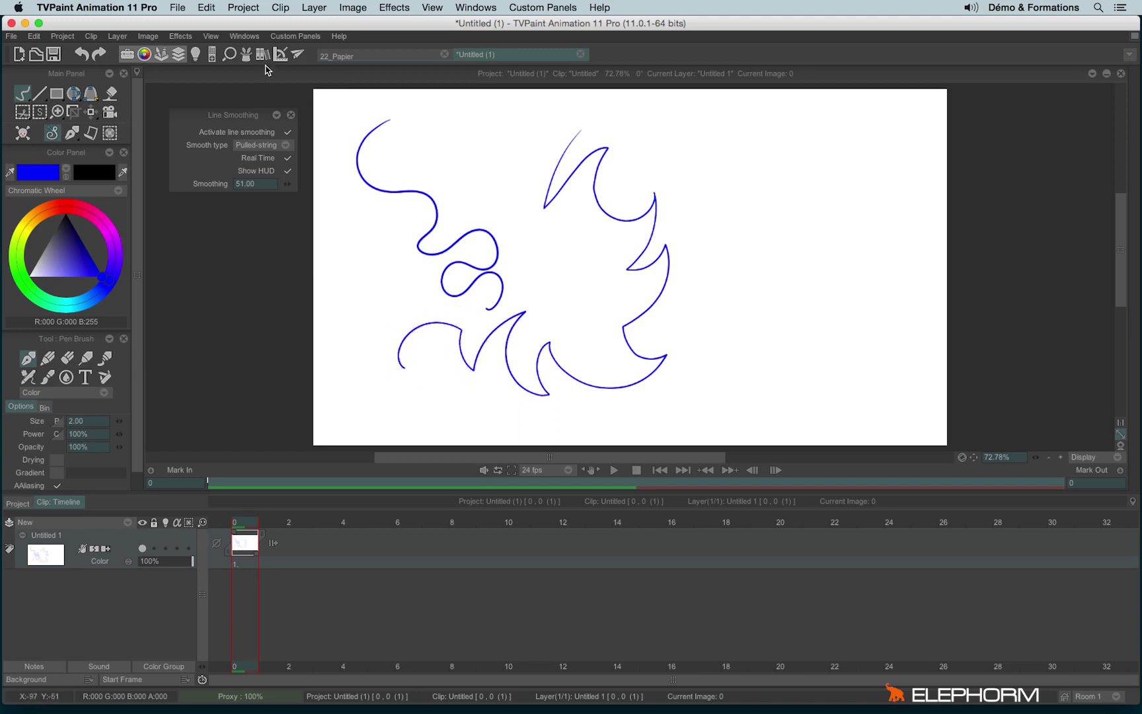
Turn off Show HUD and draw several flowing curves across the middle and right of the canvas.
click(287, 171)
drag(811, 171, 822, 202)
mouse_move(839, 258)
mouse_down()
mouse_move(798, 310)
mouse_move(733, 230)
mouse_up()
mouse_move(727, 153)
mouse_down()
mouse_move(692, 222)
mouse_move(696, 315)
mouse_move(760, 384)
mouse_move(737, 319)
mouse_move(812, 353)
mouse_move(862, 153)
mouse_move(776, 117)
mouse_move(758, 195)
mouse_move(685, 115)
mouse_move(629, 126)
mouse_move(663, 174)
mouse_move(704, 189)
mouse_move(662, 201)
mouse_move(715, 276)
mouse_move(672, 276)
mouse_move(712, 316)
mouse_up()
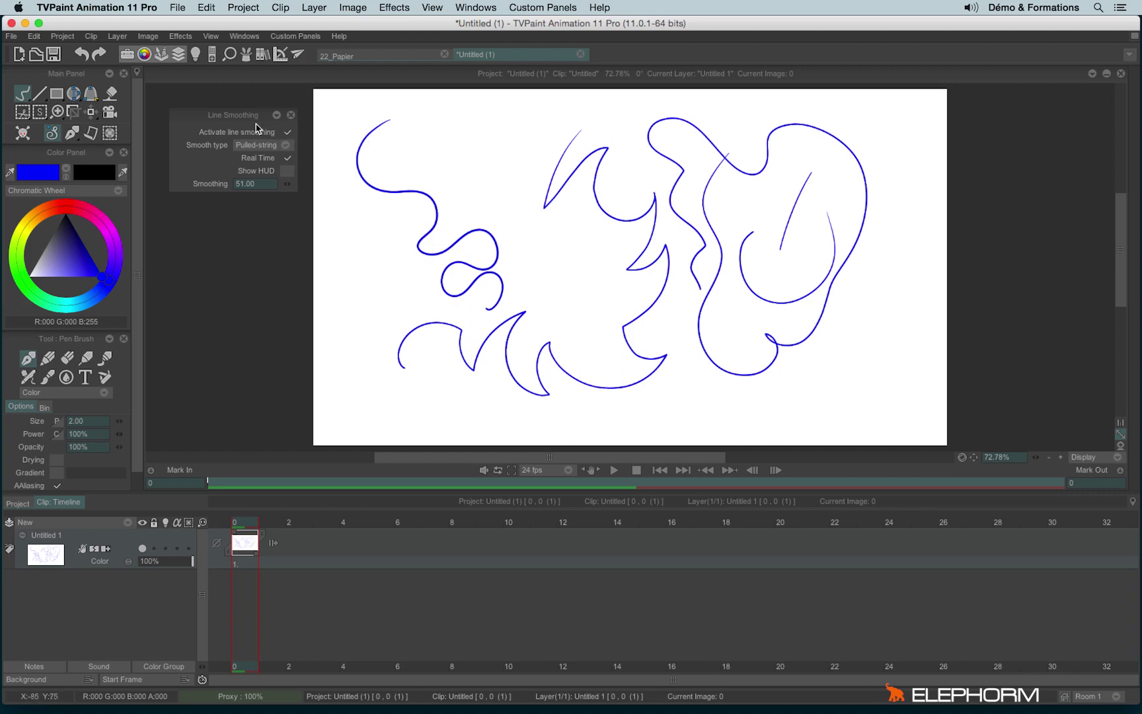
click(57, 134)
click(58, 136)
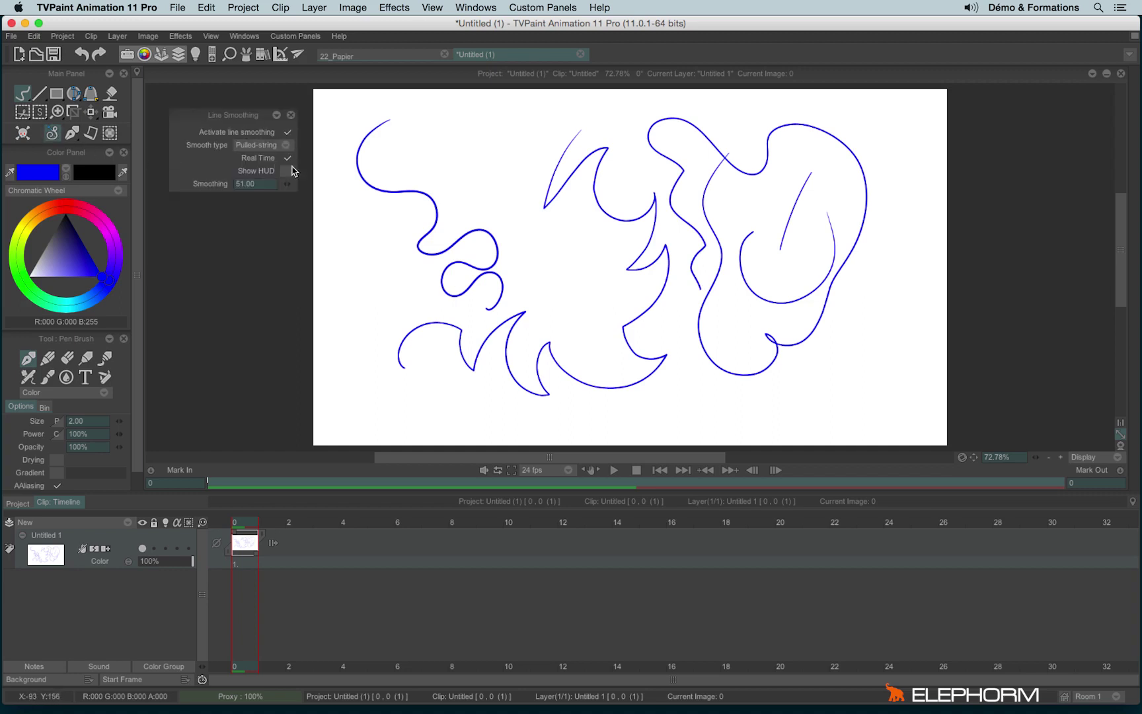